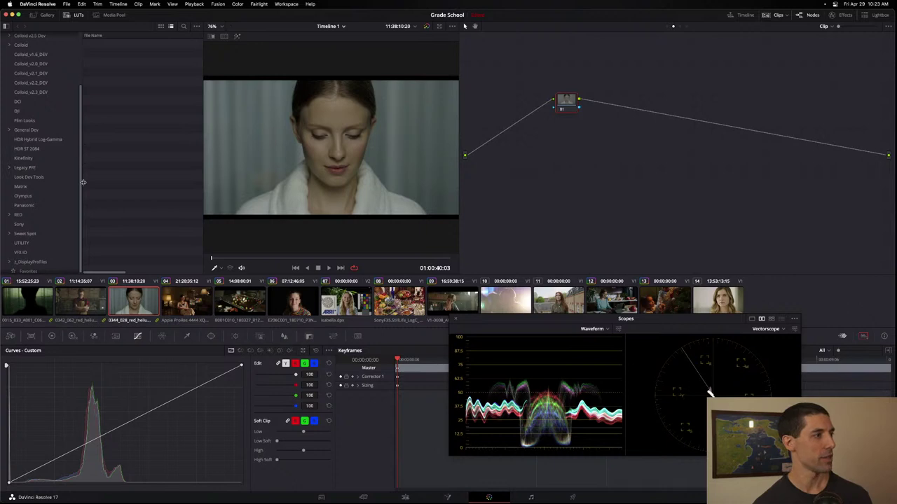
Try the Cineon Log to Linear LUT from the VFX IO folder on the current clip's node and remove it again.
{"action": "left_click", "coordinate": [68, 252]}
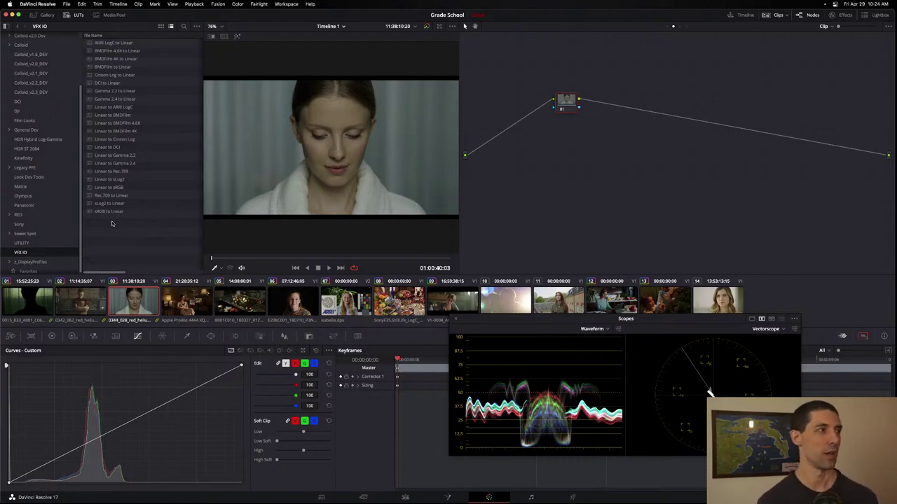
{"action": "double_click", "coordinate": [90, 75]}
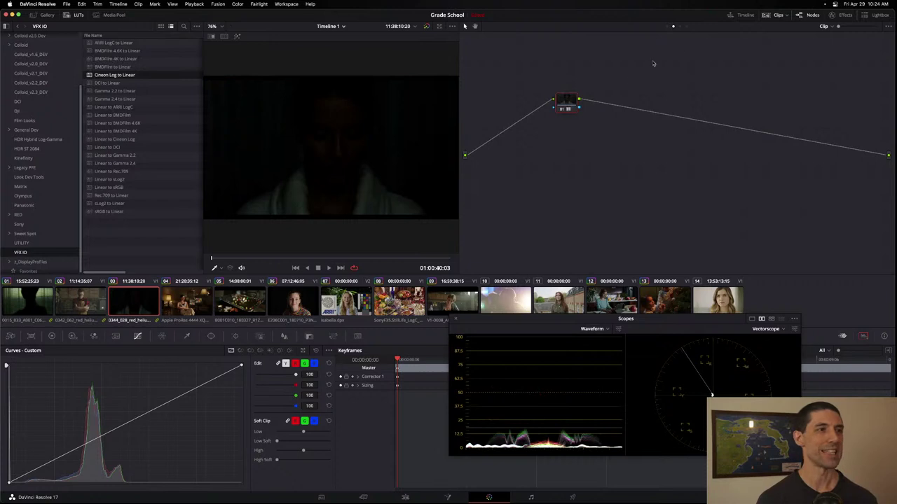
{"action": "key", "text": "Delete"}
{"action": "key", "text": "alt+s"}
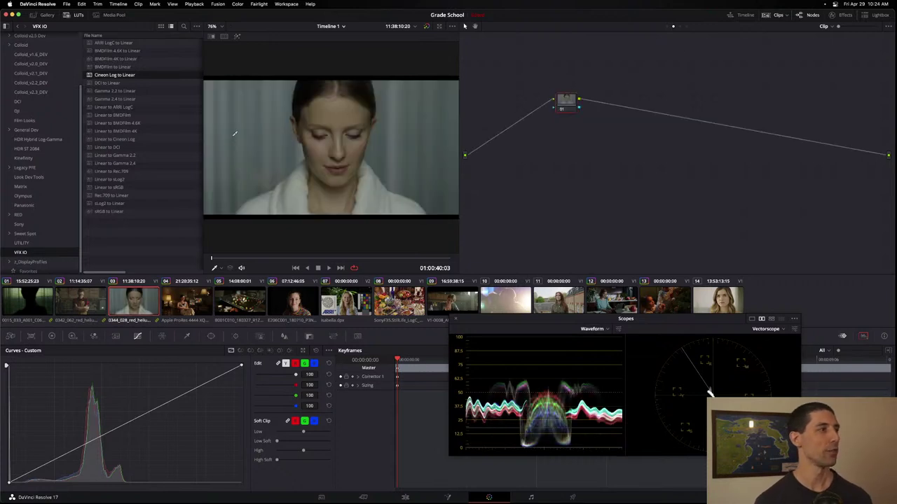
Browse the CKC LUT collection, looking through its Elements, 1 Tone and PFE folders.
{"action": "scroll", "coordinate": [70, 84], "scroll_direction": "up", "scroll_amount": 5}
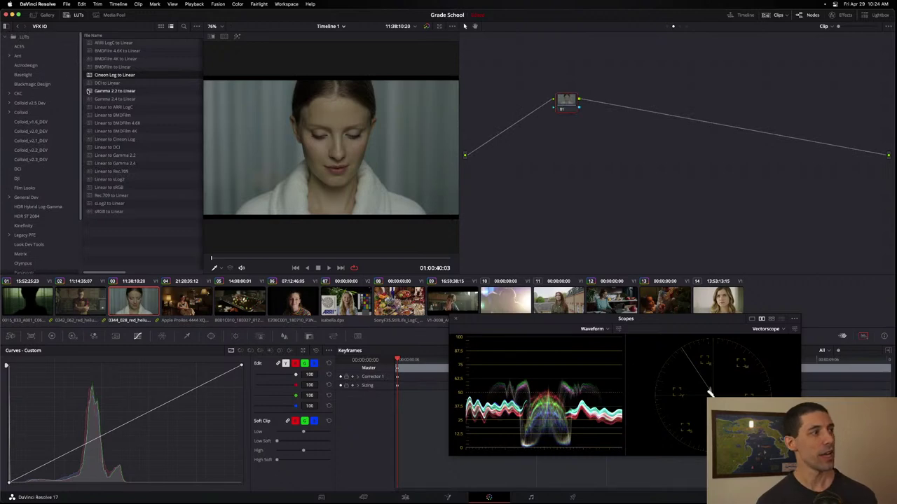
{"action": "left_click", "coordinate": [52, 93]}
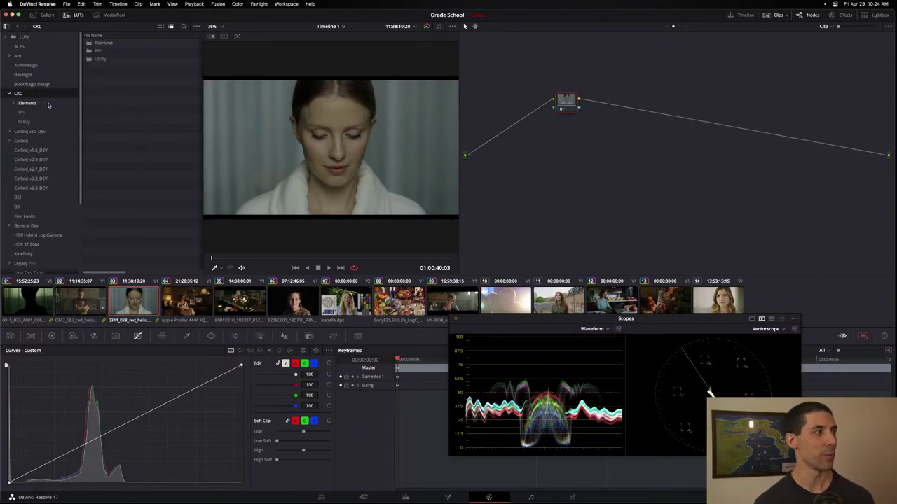
{"action": "left_click", "coordinate": [48, 103]}
{"action": "left_click", "coordinate": [47, 131]}
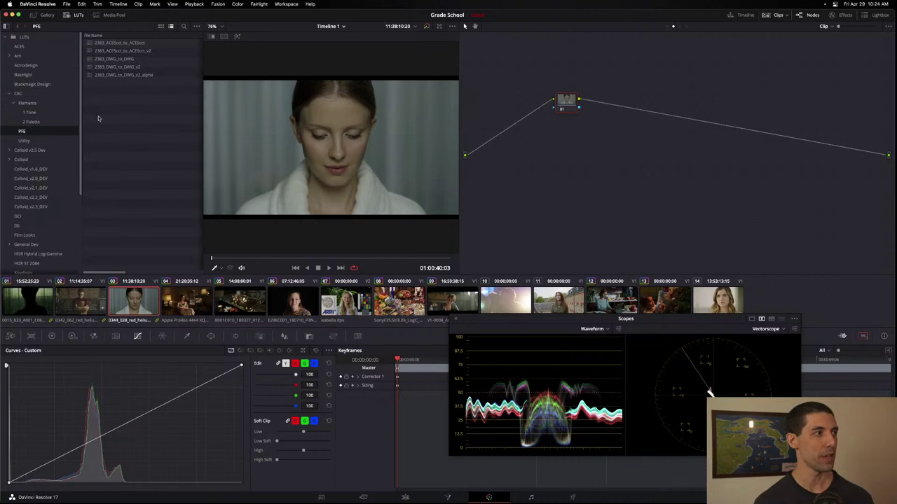
{"action": "left_click", "coordinate": [29, 113]}
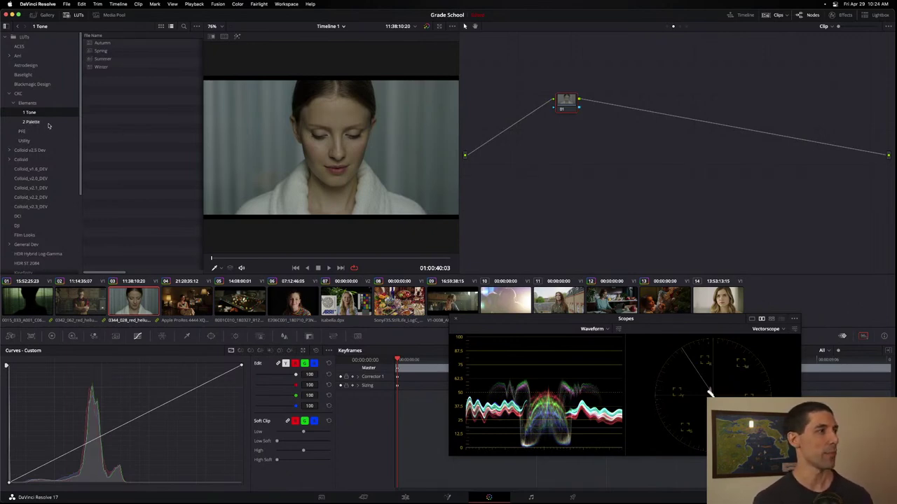
{"action": "left_click", "coordinate": [21, 131]}
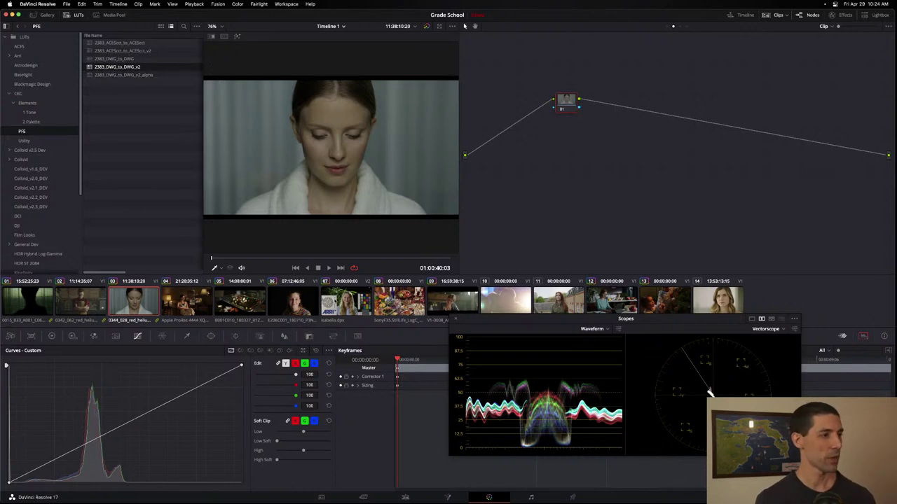
Select clip 07 and show the Color Space Transform settings of its Group Pre-Clip node.
{"action": "left_click", "coordinate": [337, 303]}
{"action": "left_click", "coordinate": [667, 26]}
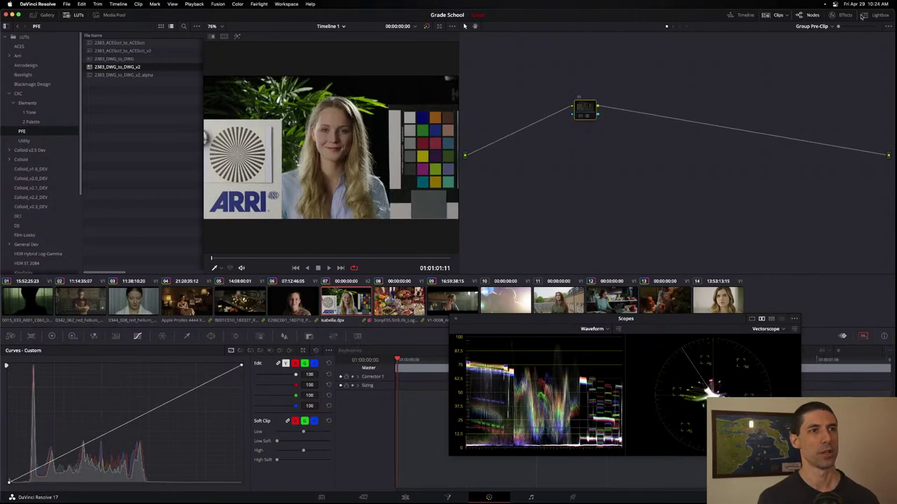
{"action": "left_click", "coordinate": [832, 15]}
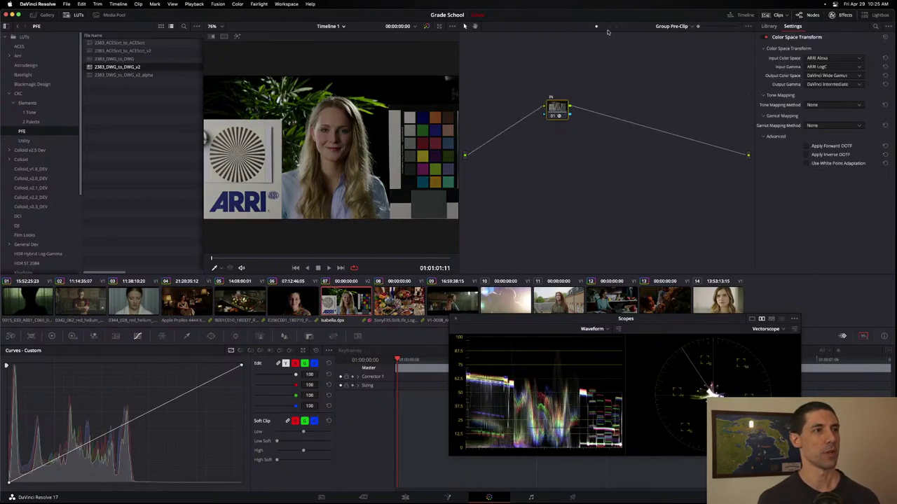
In the Timeline node graph, clear the existing first node and apply the LogC -> 709 RCM grade from the OUTS album to a new last node.
{"action": "left_click", "coordinate": [616, 26]}
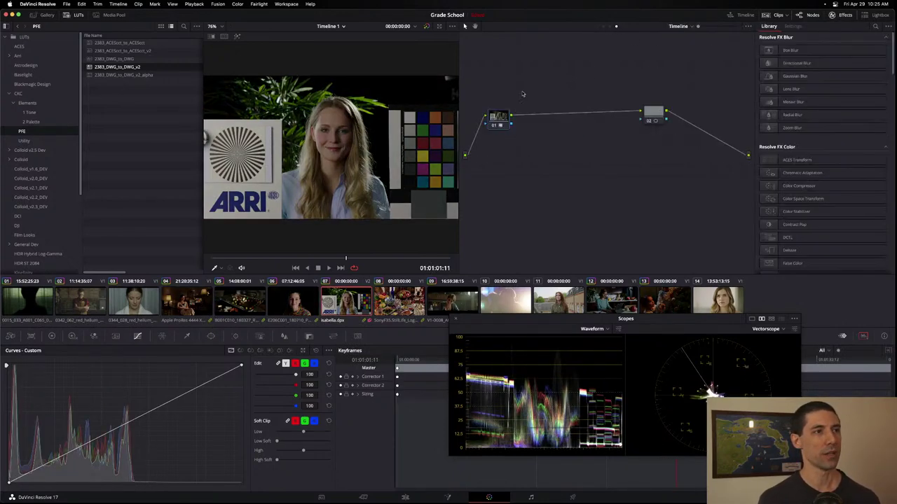
{"action": "key", "text": "Delete"}
{"action": "key", "text": "alt+s"}
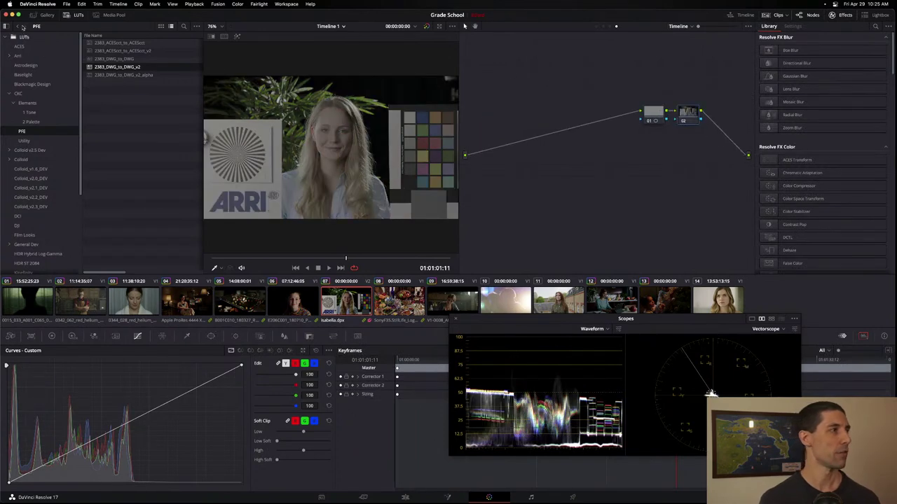
{"action": "left_click", "coordinate": [39, 14]}
{"action": "left_click", "coordinate": [16, 58]}
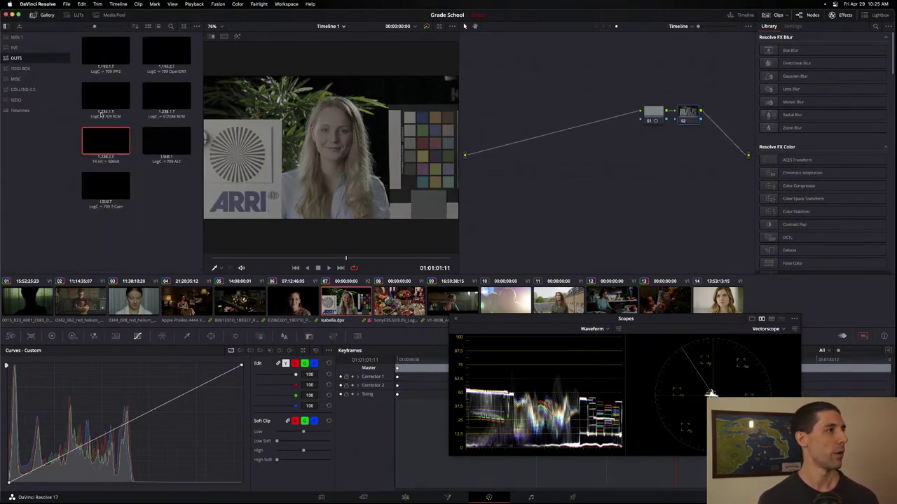
{"action": "left_click_drag", "start_coordinate": [128, 98], "coordinate": [690, 112]}
Set the transform's input color space to DaVinci Wide Gamut and input gamma to DaVinci Intermediate, and delete the extra timeline node before it.
{"action": "left_click", "coordinate": [821, 58]}
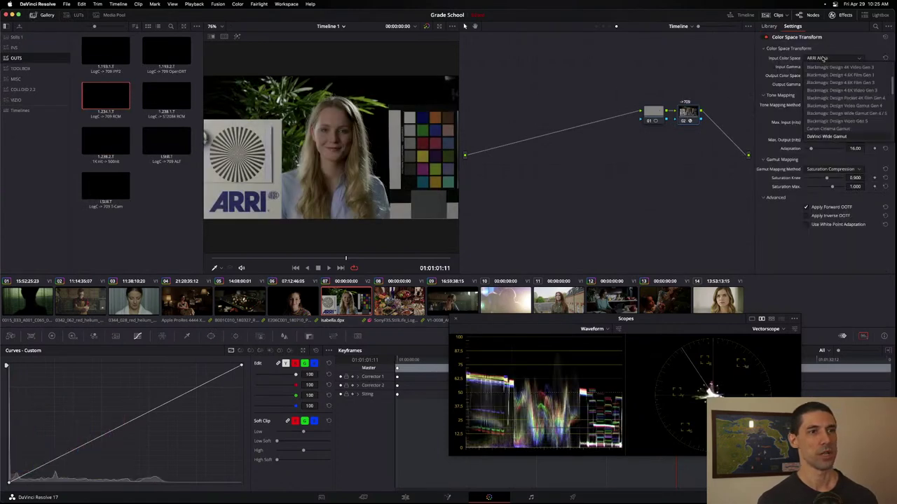
{"action": "left_click", "coordinate": [827, 136]}
{"action": "left_click", "coordinate": [820, 67]}
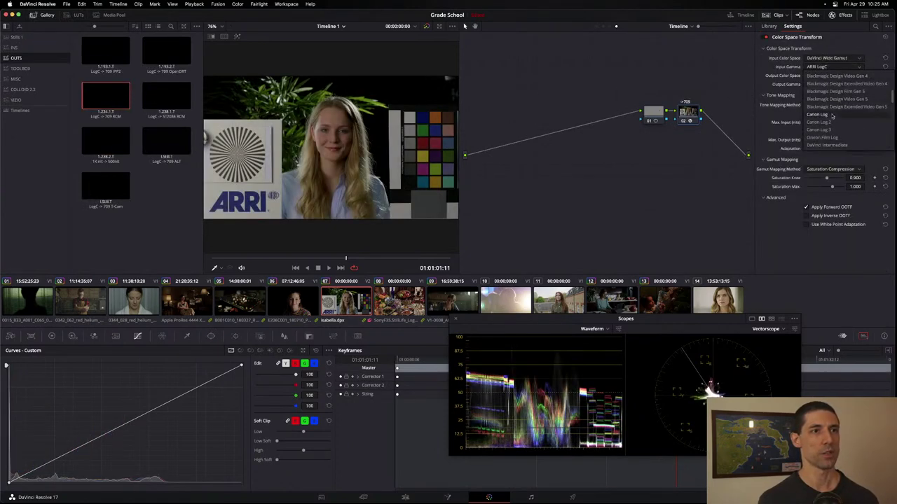
{"action": "left_click", "coordinate": [828, 145]}
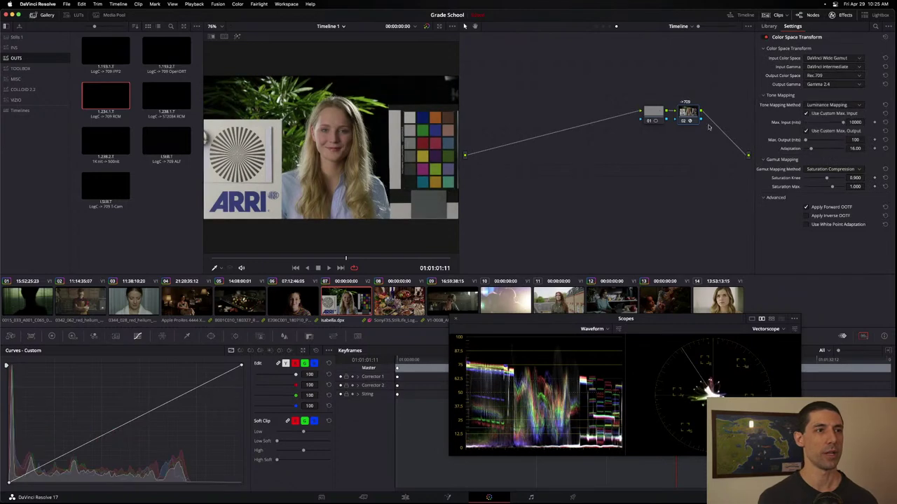
{"action": "left_click", "coordinate": [645, 114]}
{"action": "key", "text": "Delete"}
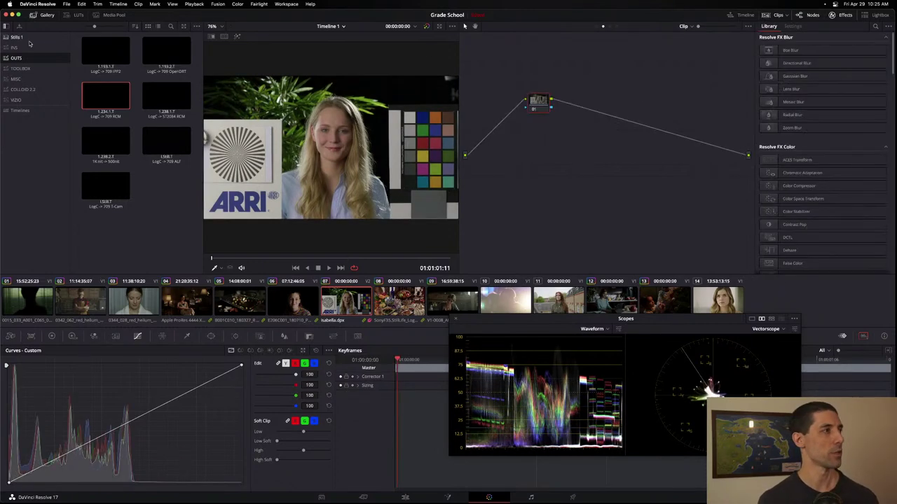
Apply the 2383_DWG_to_DWG_v2 LUT from the CKC PFE folder to clip 07's clip-level node.
{"action": "left_click", "coordinate": [30, 38]}
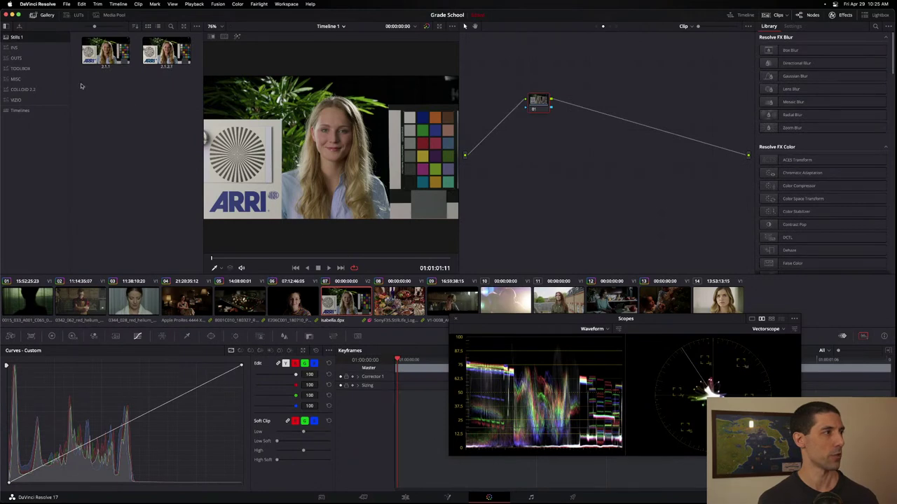
{"action": "left_click", "coordinate": [77, 19]}
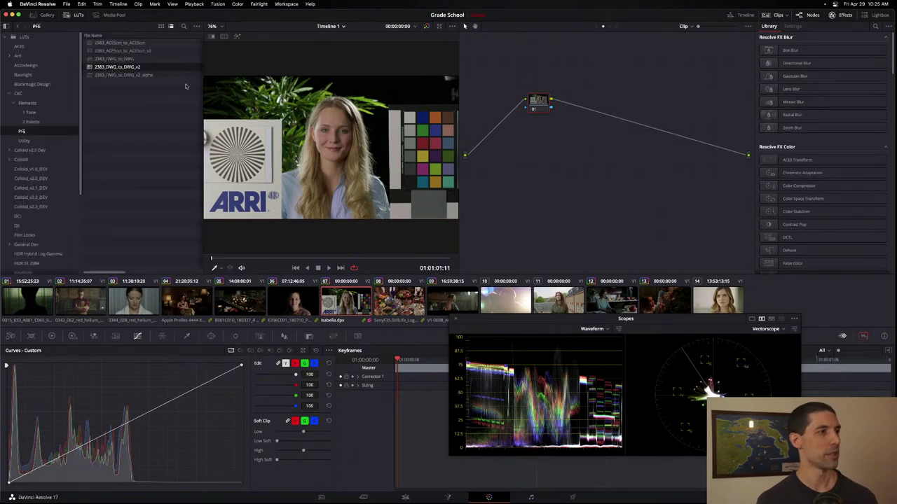
{"action": "double_click", "coordinate": [91, 67]}
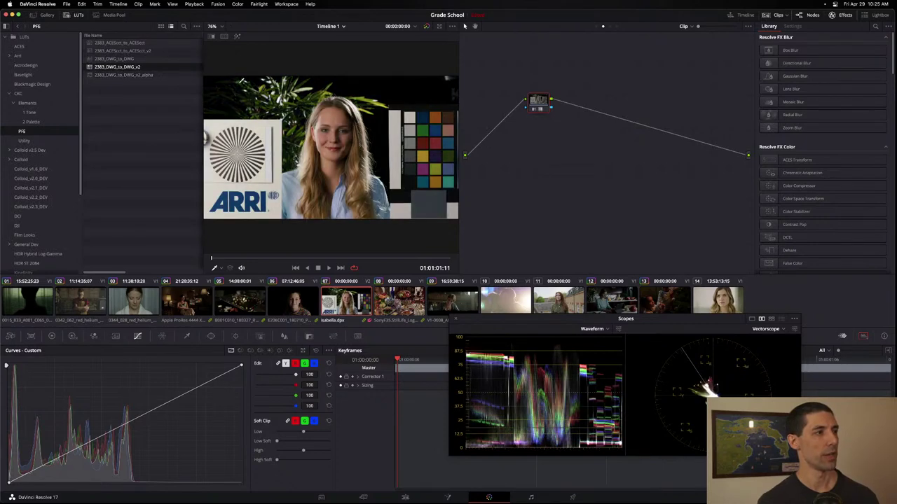
Add one empty corrector node before and one after the 2383_DWG_to_DWG_v2 node in the Clip graph.
{"action": "left_click_drag", "start_coordinate": [540, 101], "coordinate": [637, 111]}
{"action": "key", "text": "ctrl+z"}
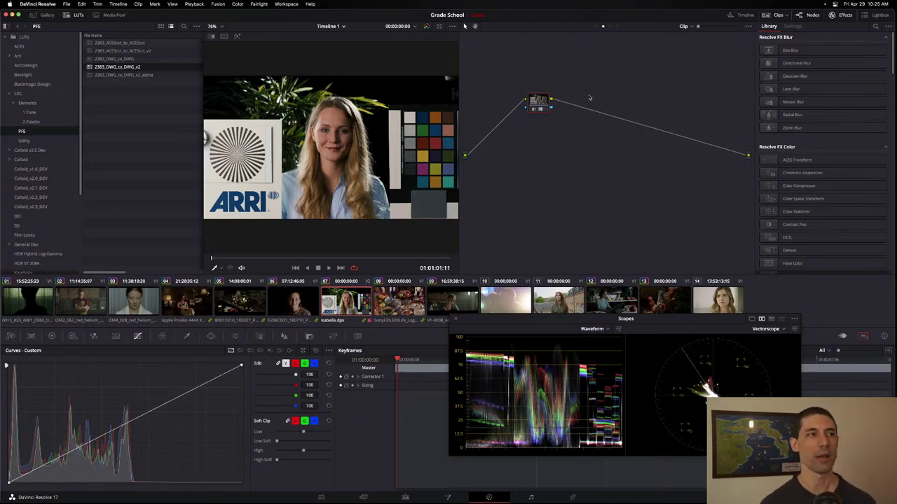
{"action": "key", "text": "alt+s"}
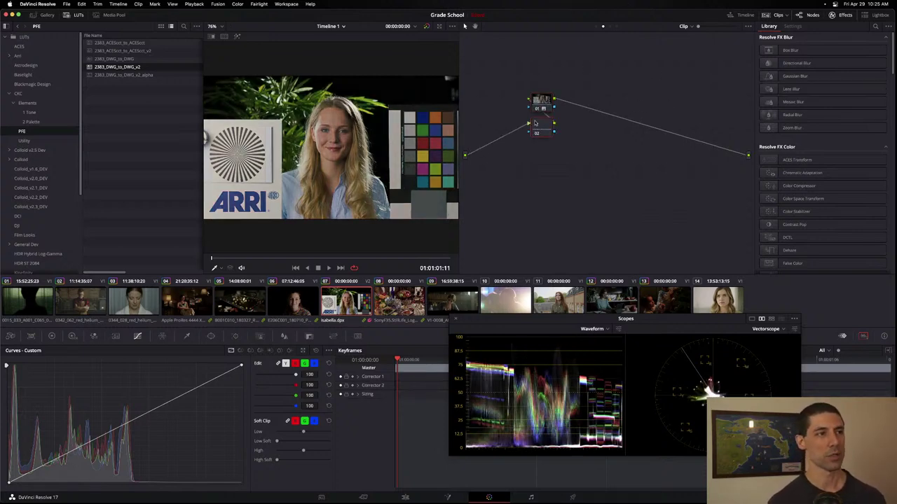
{"action": "key", "text": "alt+s"}
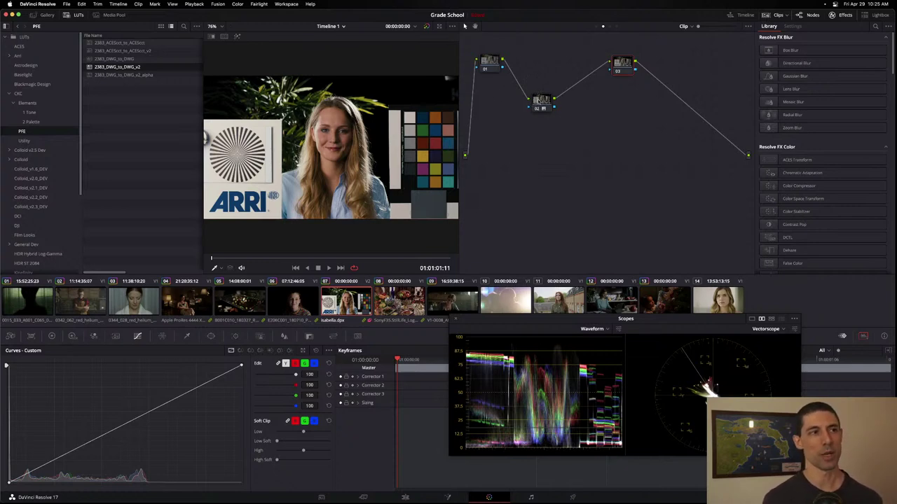
{"action": "left_click", "coordinate": [597, 26]}
{"action": "left_click", "coordinate": [602, 26]}
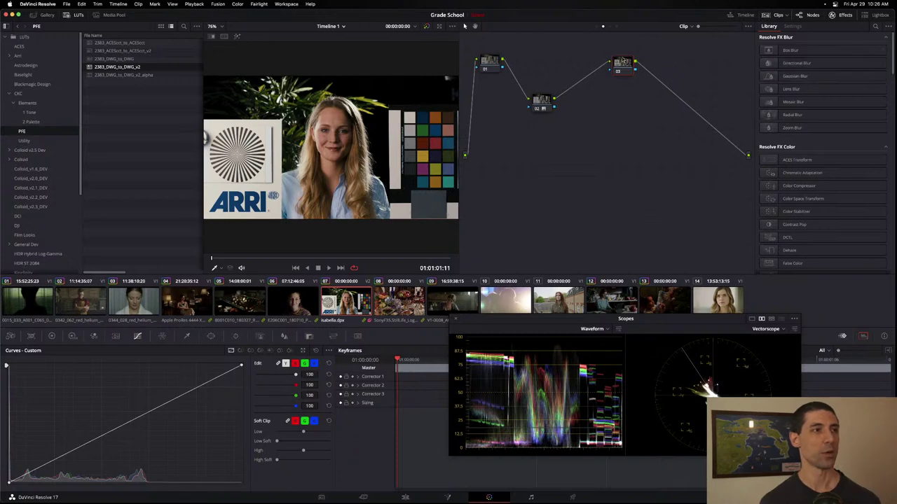
Disable the 2383_DWG_to_DWG_v2 node in the Clip graph and the Rec.709 output transform in the Timeline graph.
{"action": "left_click", "coordinate": [543, 99]}
{"action": "key", "text": "ctrl+z"}
{"action": "key", "text": "ctrl+z"}
{"action": "key", "text": "ctrl+z"}
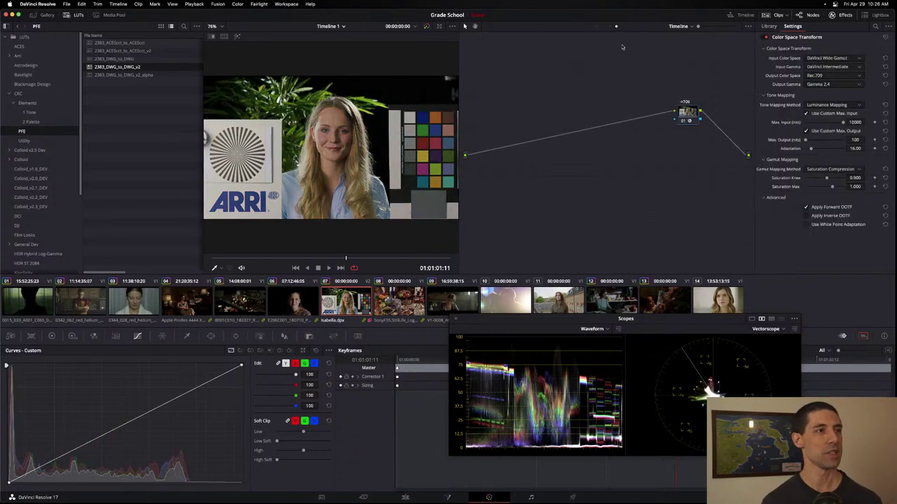
{"action": "key", "text": "ctrl+shift+z"}
{"action": "key", "text": "ctrl+shift+z"}
{"action": "key", "text": "ctrl+shift+z"}
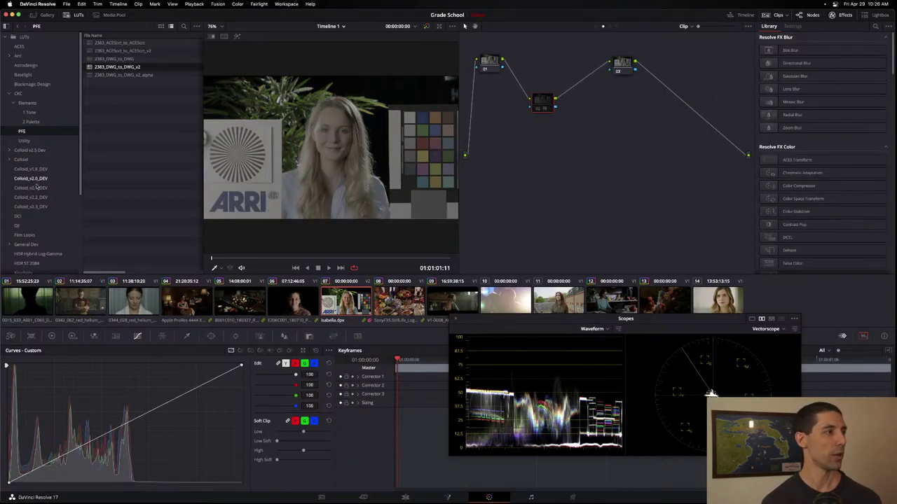
Add a serial node after the disabled LUT node and apply the Rec709 Kodak 2383 D65 LUT from Film Looks to it.
{"action": "left_click", "coordinate": [50, 234]}
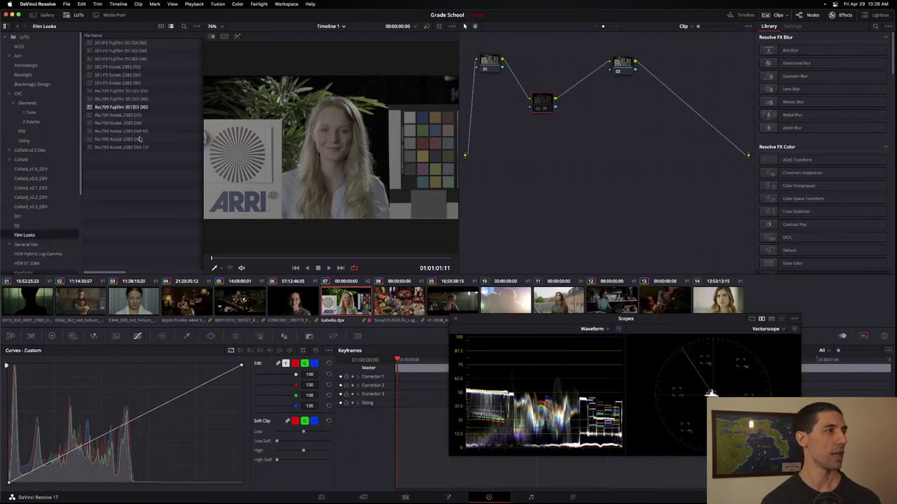
{"action": "left_click", "coordinate": [188, 75]}
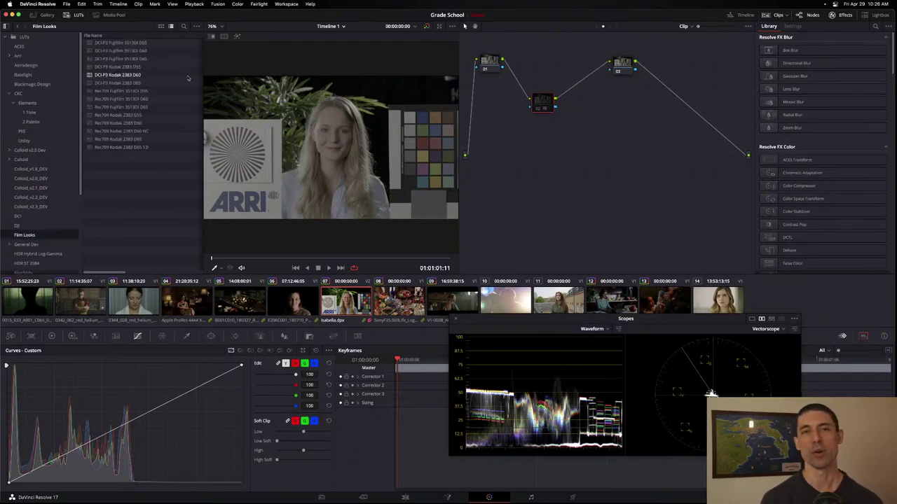
{"action": "key", "text": "alt+s"}
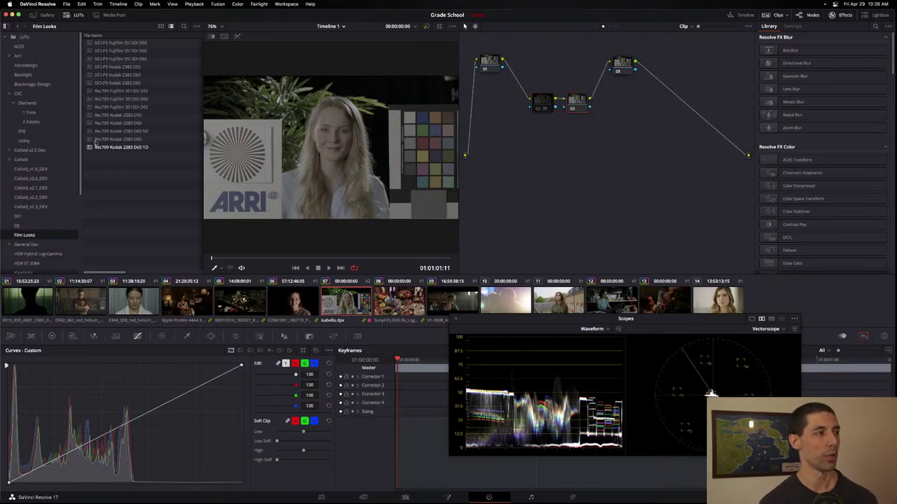
{"action": "left_click", "coordinate": [91, 141]}
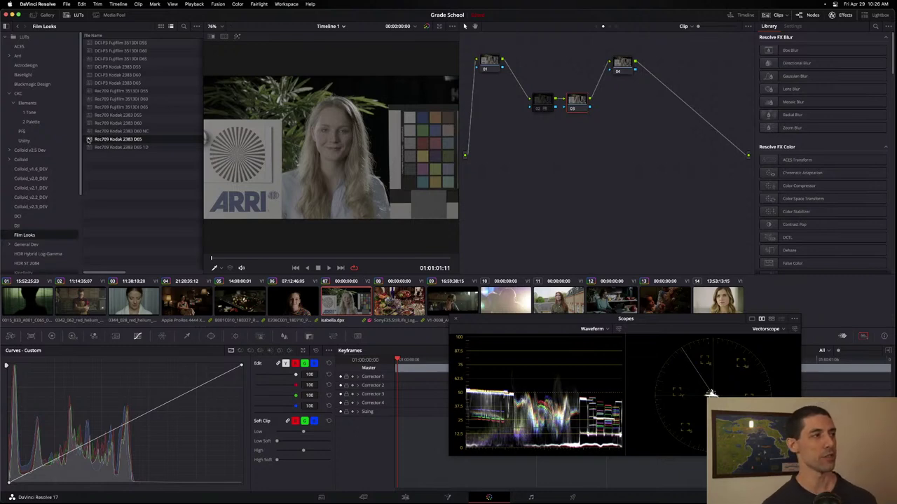
{"action": "double_click", "coordinate": [89, 139]}
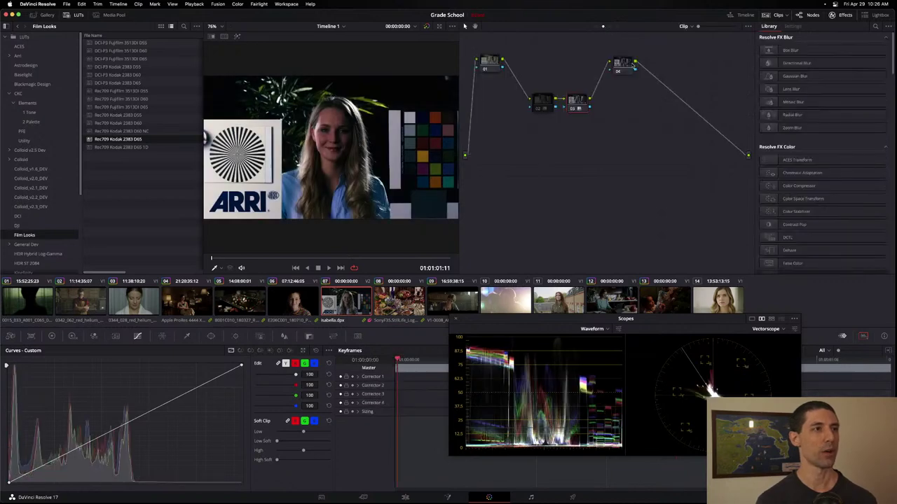
Compare the Rec709 Kodak 2383 D65 look with the timeline's Rec.709 output transform by switching each on and off.
{"action": "key", "text": "ctrl+d"}
{"action": "key", "text": "ctrl+d"}
{"action": "key", "text": "ctrl+d"}
{"action": "key", "text": "ctrl+d"}
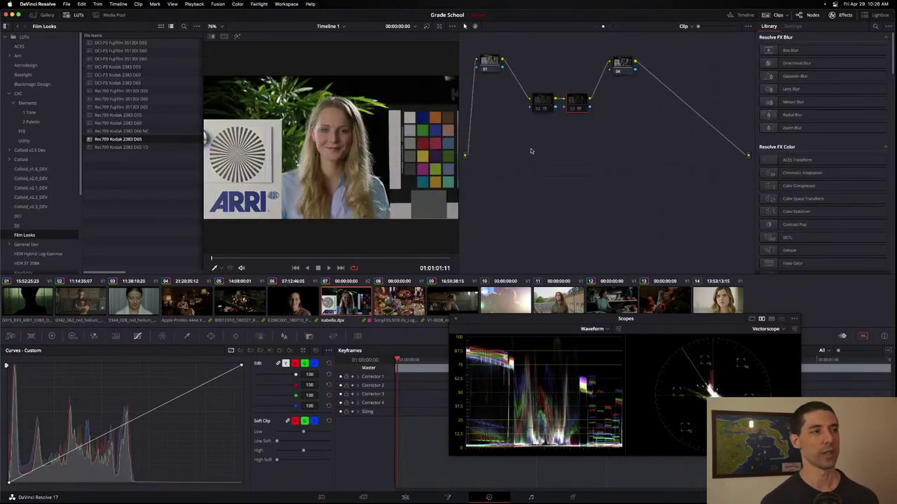
{"action": "key", "text": "ctrl+d"}
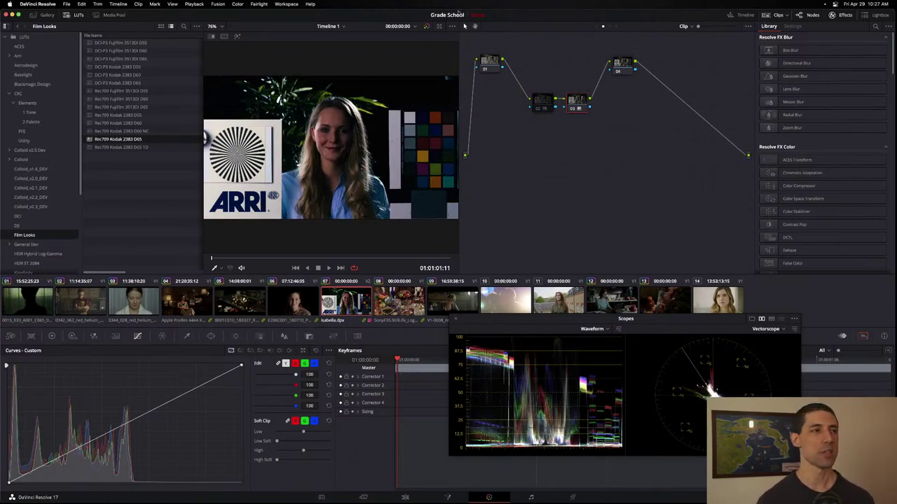
Delete the Rec709 Kodak 2383 D65 node, and re-enable the 2383_DWG_to_DWG_v2 node, moving it lower in the Clip graph.
{"action": "left_click", "coordinate": [576, 102]}
{"action": "key", "text": "Delete"}
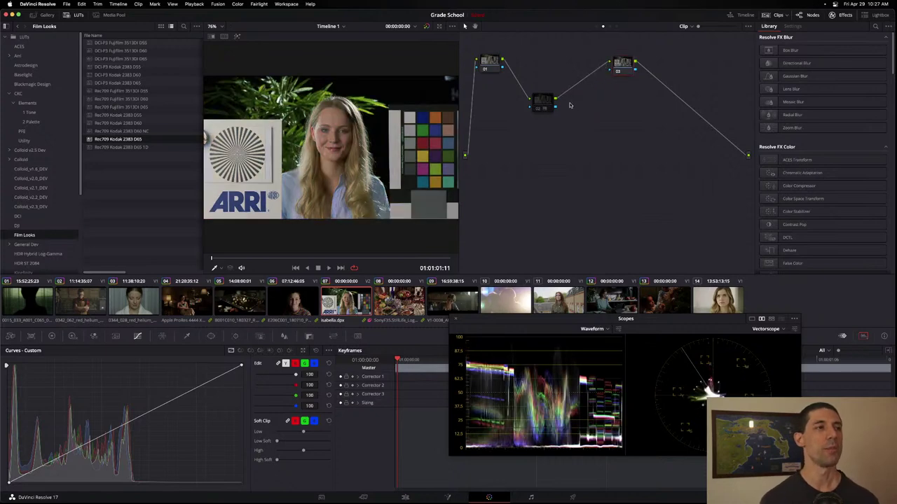
{"action": "left_click_drag", "start_coordinate": [544, 103], "coordinate": [552, 157]}
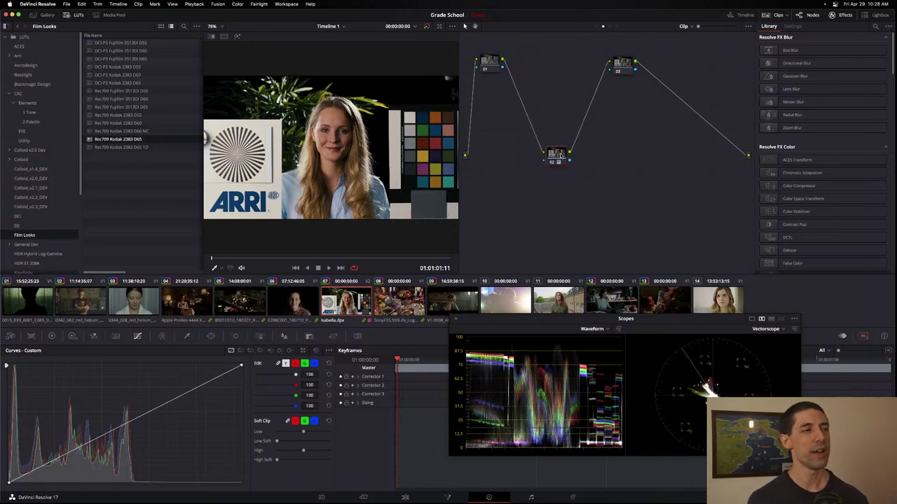
Delete the print film LUT node from the Clip graph and apply 2383_DWG_to_DWG_v2 to a node before the Rec.709 transform in the Timeline graph.
{"action": "key", "text": "Delete"}
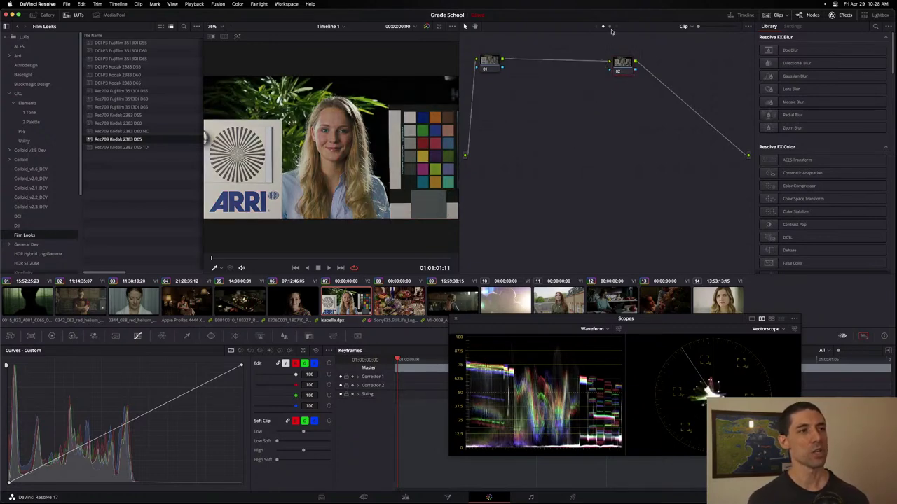
{"action": "left_click", "coordinate": [686, 114]}
{"action": "mouse_move", "coordinate": [683, 144]}
{"action": "left_mouse_down"}
{"action": "mouse_move", "coordinate": [644, 126]}
{"action": "mouse_move", "coordinate": [686, 137]}
{"action": "left_mouse_up"}
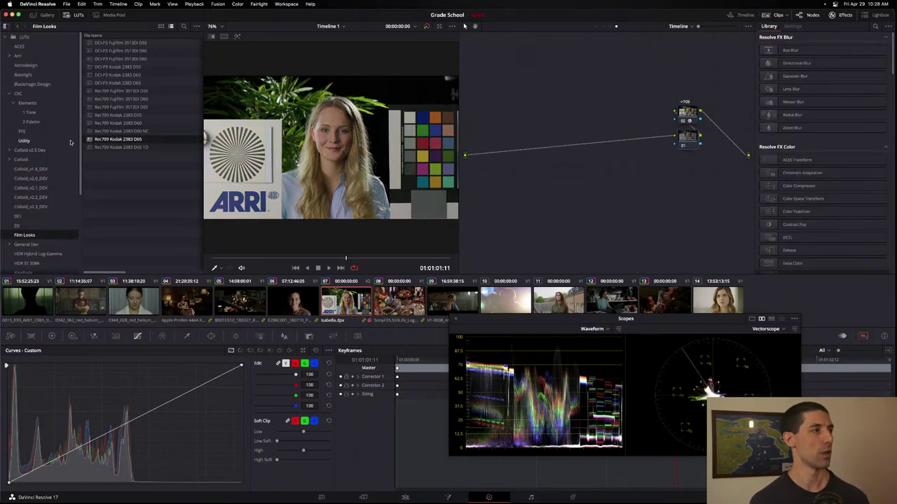
{"action": "left_click", "coordinate": [46, 130]}
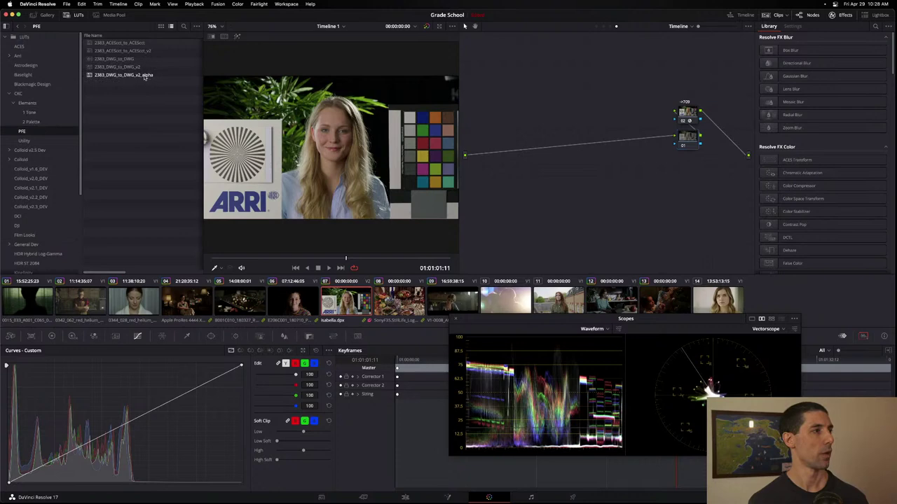
{"action": "left_click", "coordinate": [117, 66]}
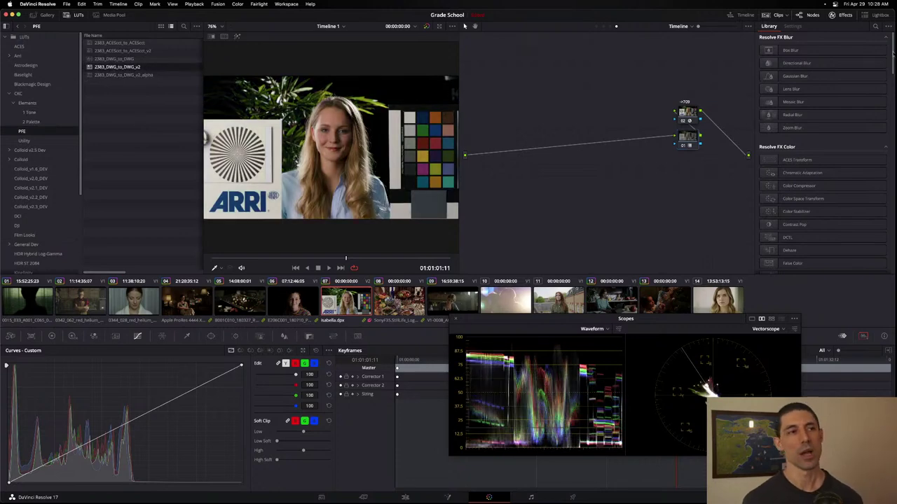
{"action": "left_click_drag", "start_coordinate": [687, 136], "coordinate": [630, 117]}
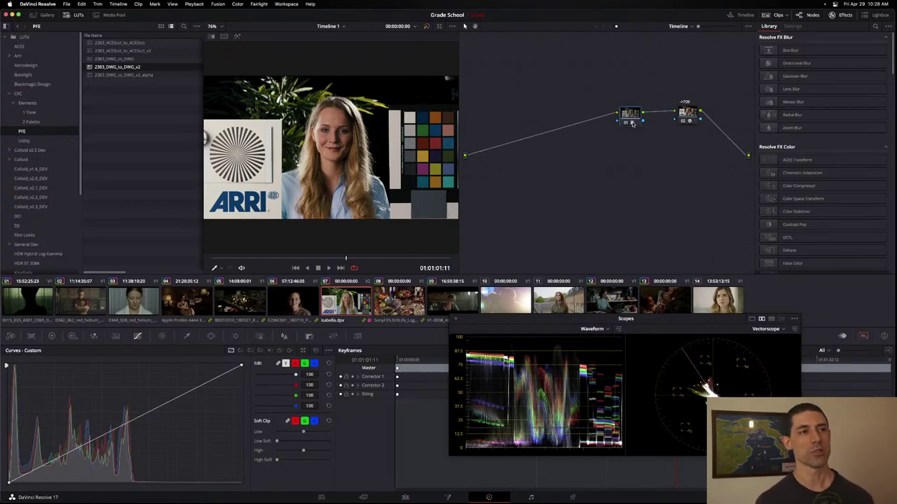
Try adding one serial node after the film LUT and another after the Rec.709 transform in the Timeline graph.
{"action": "key", "text": "alt+s"}
{"action": "key", "text": "alt+s"}
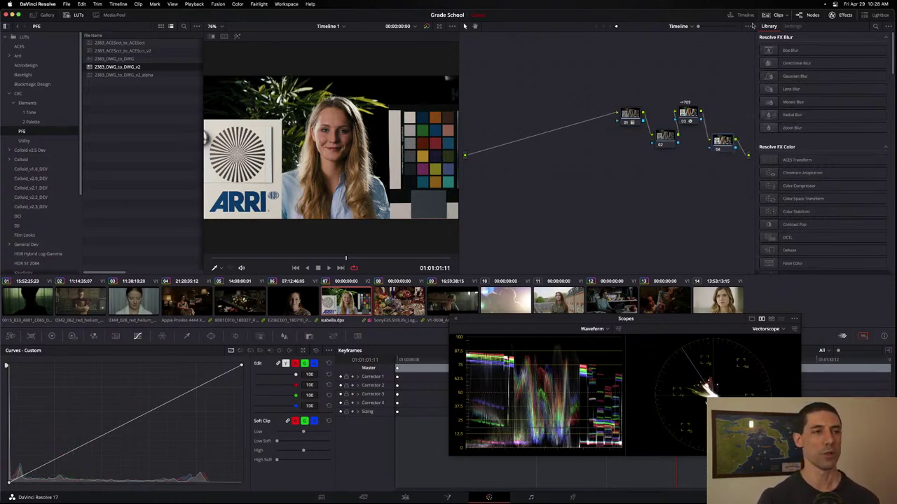
{"action": "key", "text": "super+Tab"}
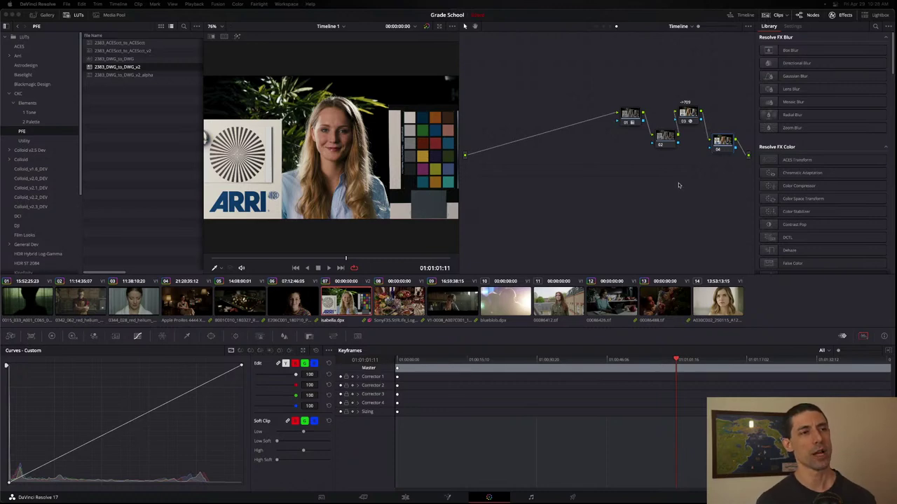
{"action": "key", "text": "ctrl+shift+w"}
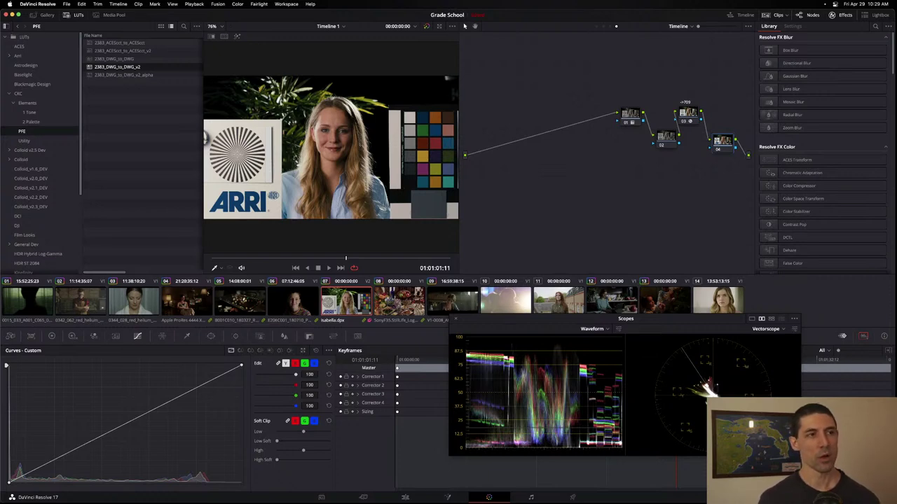
{"action": "left_click", "coordinate": [634, 117]}
{"action": "left_click", "coordinate": [666, 137]}
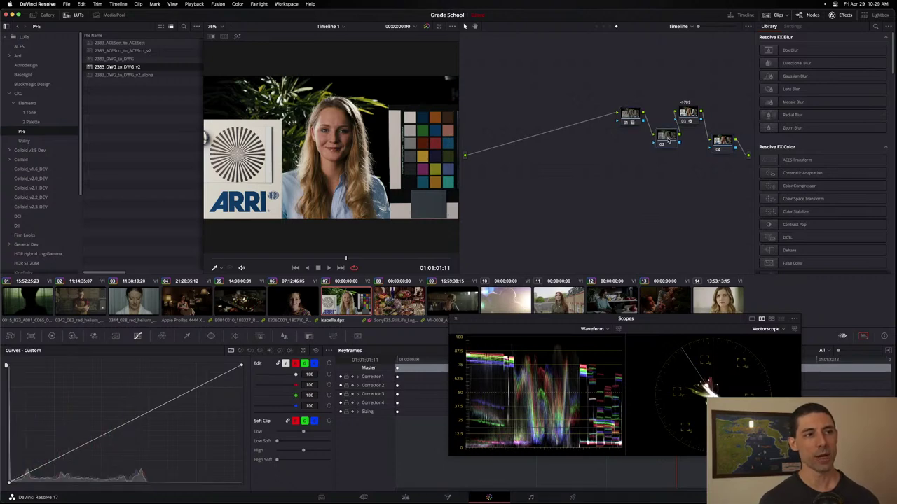
{"action": "left_click", "coordinate": [728, 144]}
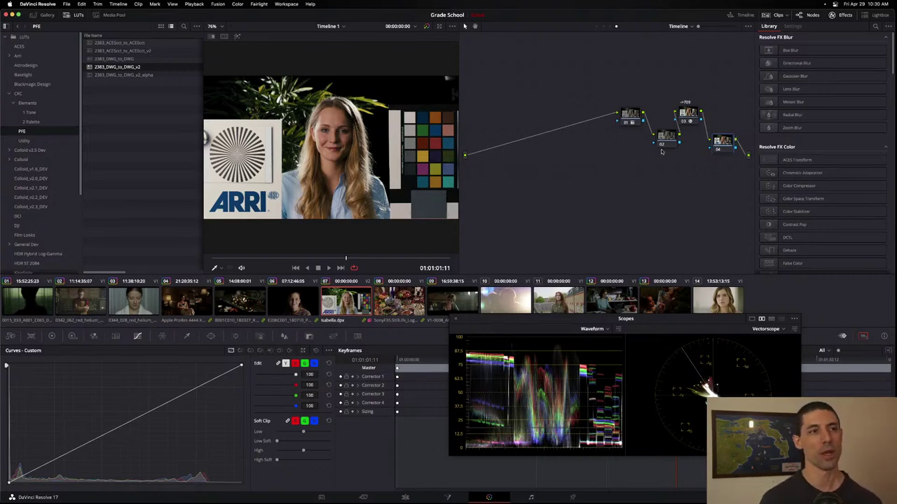
Delete the two empty serial nodes around the Rec.709 transform in the Timeline graph.
{"action": "left_click", "coordinate": [721, 143]}
{"action": "key", "text": "Delete"}
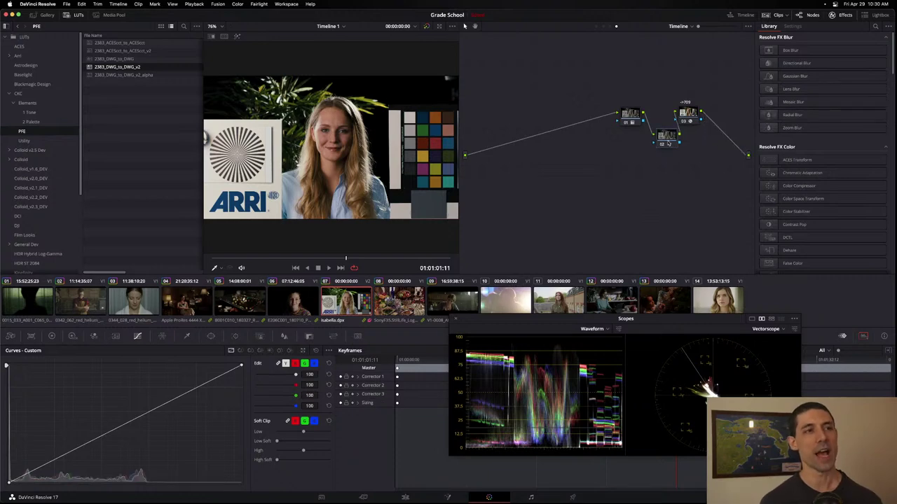
{"action": "left_click", "coordinate": [666, 138]}
{"action": "key", "text": "Delete"}
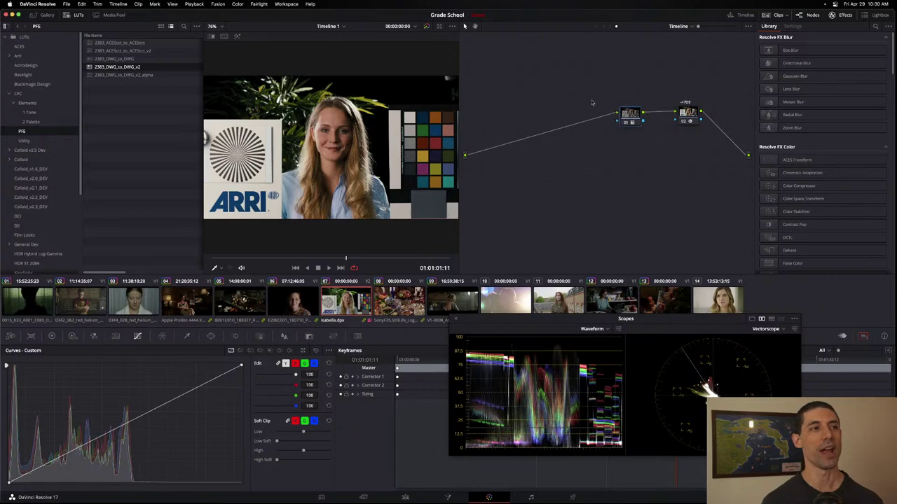
Try placing two empty nodes ahead of the film LUT node in the Timeline graph, and remove them again.
{"action": "key", "text": "alt+s"}
{"action": "key", "text": "alt+s"}
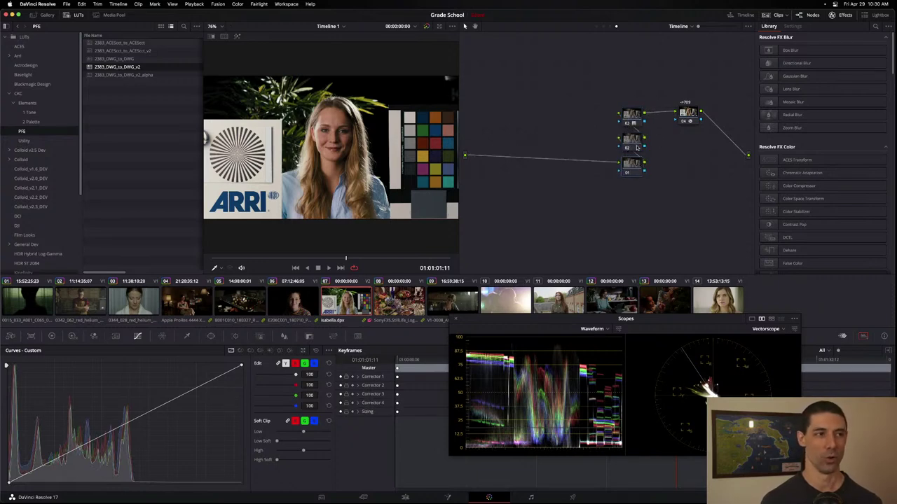
{"action": "left_click_drag", "start_coordinate": [639, 169], "coordinate": [636, 121]}
Move the second node of the Clip graph close to the first one and try darkening the image with it.
{"action": "left_click", "coordinate": [609, 28]}
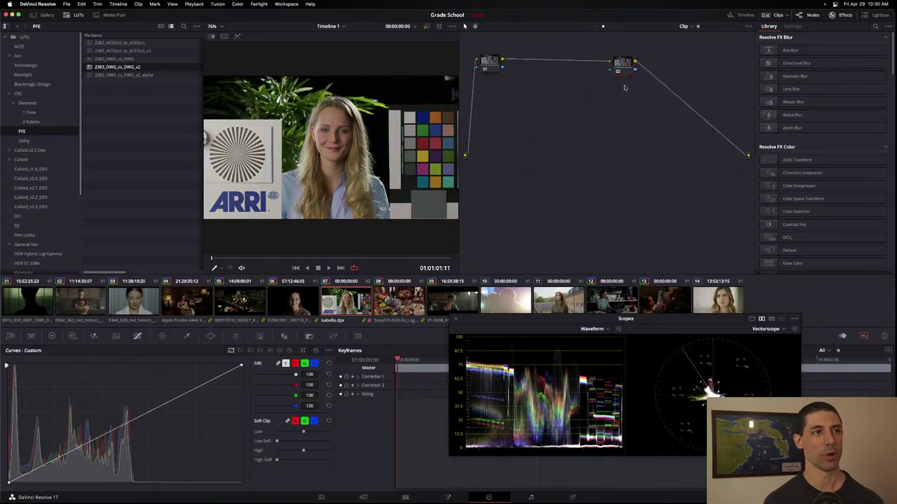
{"action": "left_click", "coordinate": [609, 26]}
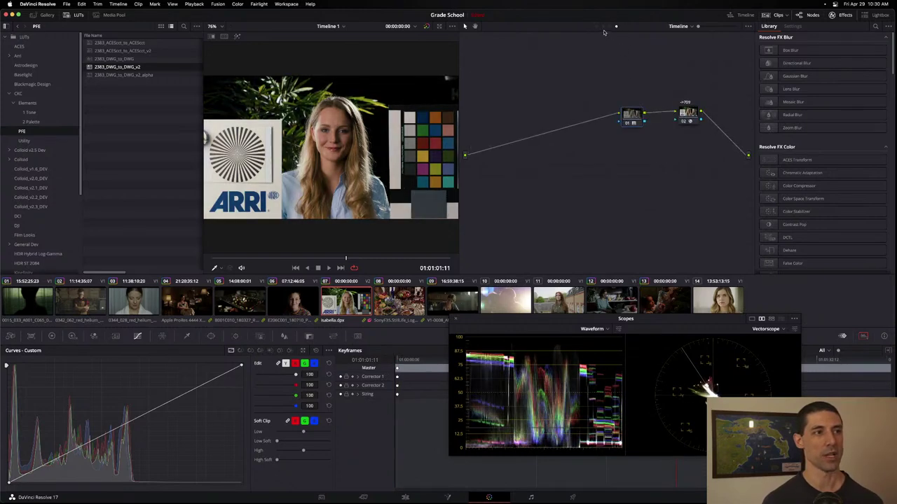
{"action": "left_click", "coordinate": [602, 28]}
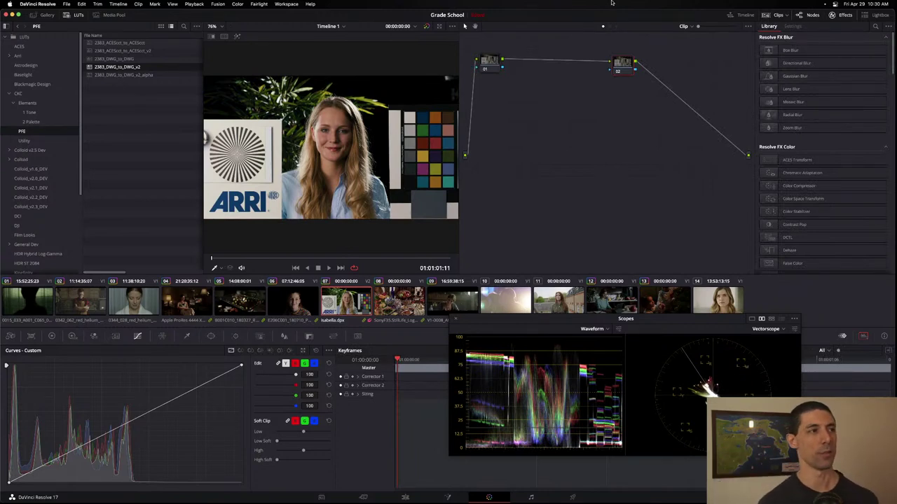
{"action": "left_click_drag", "start_coordinate": [629, 68], "coordinate": [547, 75]}
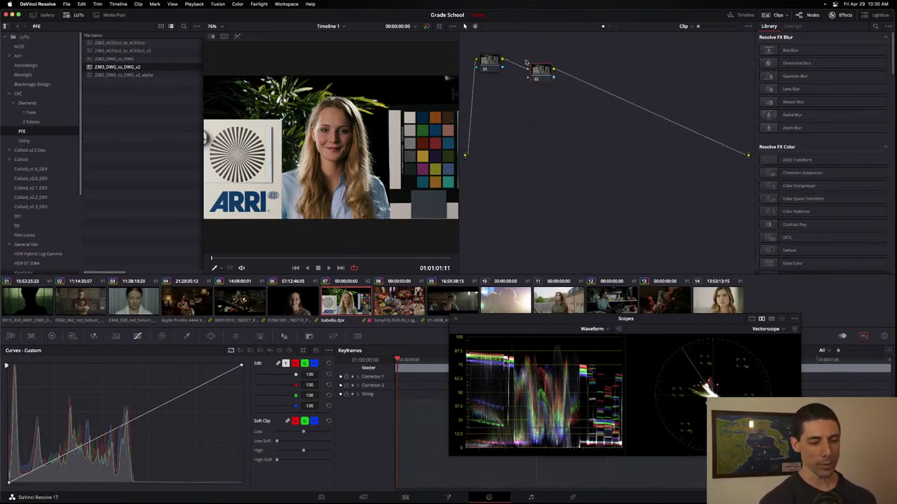
{"action": "key", "text": "ctrl+d"}
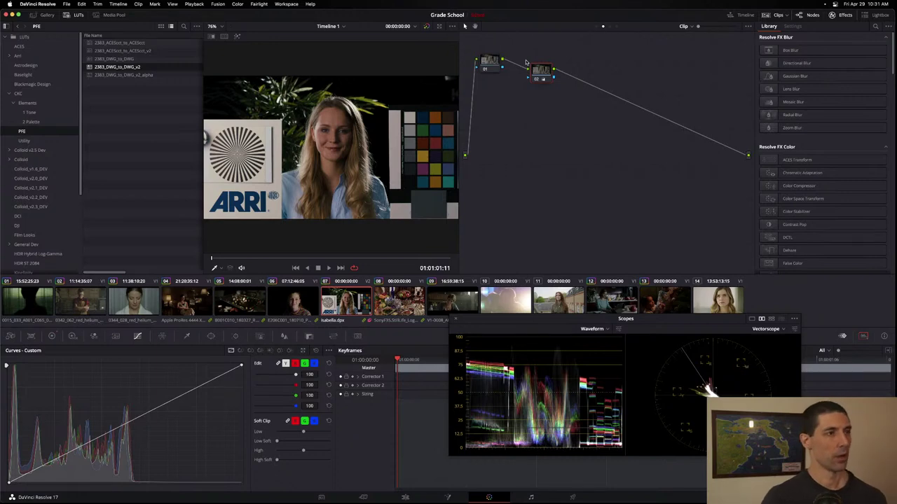
Delete the second node from the Clip graph and move the remaining node near the centre of the graph.
{"action": "left_click_drag", "start_coordinate": [538, 79], "coordinate": [548, 74]}
{"action": "key", "text": "Delete"}
{"action": "left_click_drag", "start_coordinate": [489, 70], "coordinate": [570, 138]}
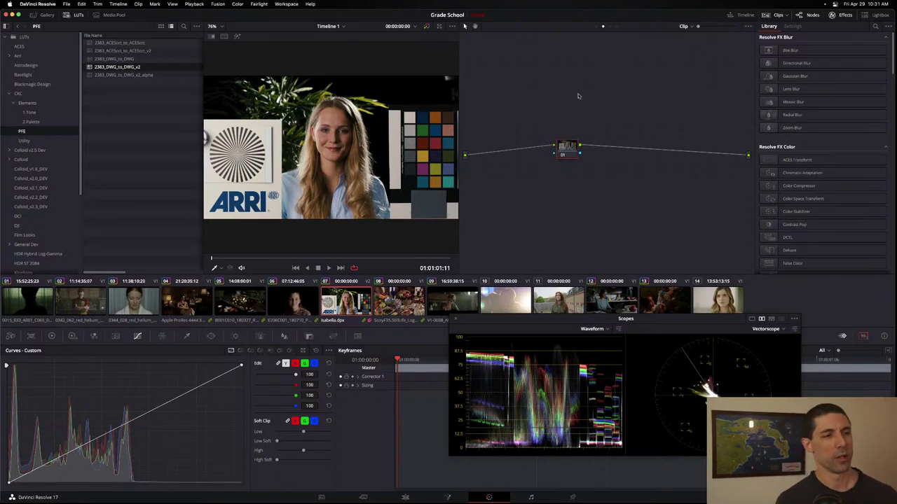
{"action": "left_click_drag", "start_coordinate": [565, 156], "coordinate": [555, 145]}
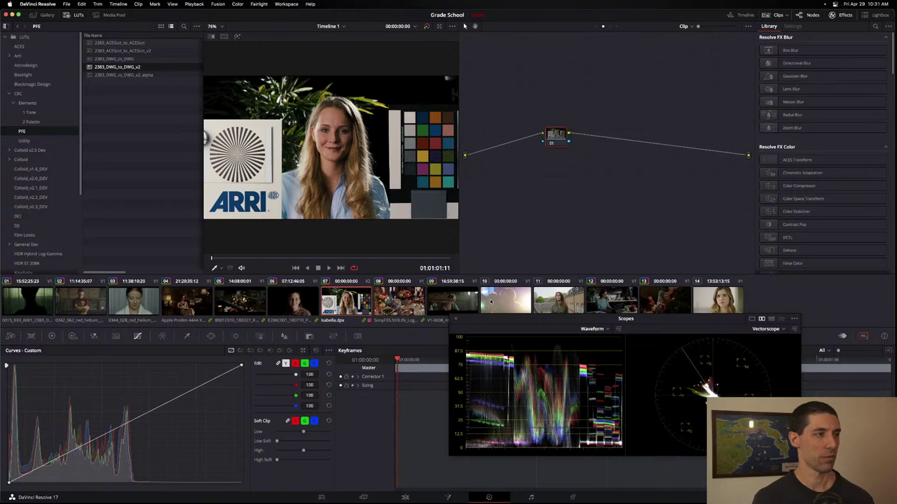
Replace the floating scopes with the docked waveform, and switch to Lattice.
{"action": "key", "text": "ctrl+shift+w"}
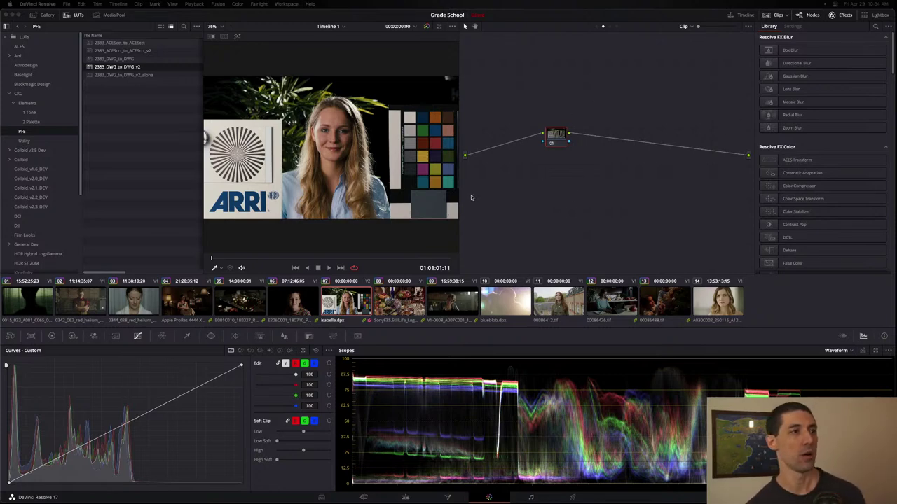
{"action": "key", "text": "super+Tab"}
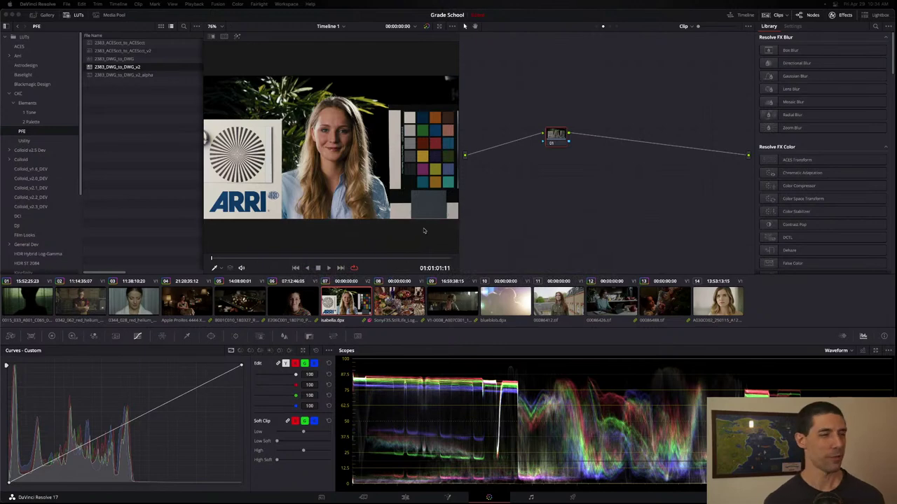
{"action": "key", "text": "super+Tab"}
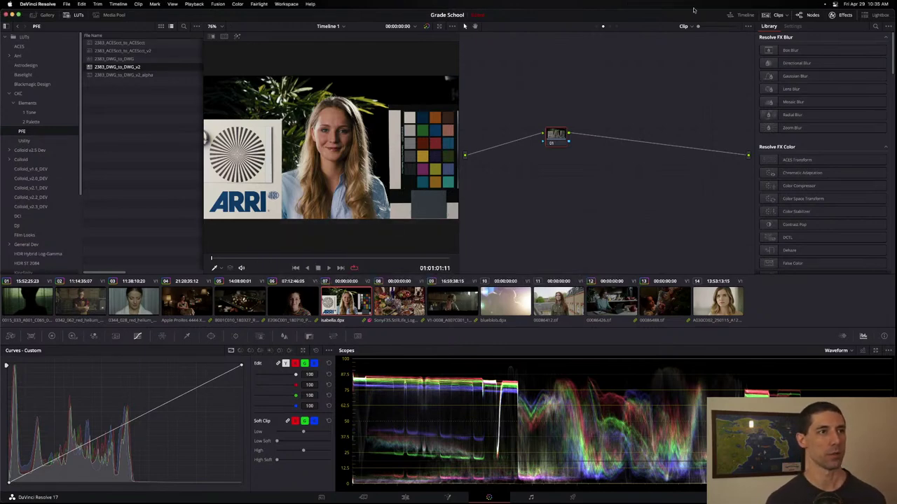
{"action": "key", "text": "shift+space"}
{"action": "type", "text": "lattice"}
{"action": "key", "text": "Return"}
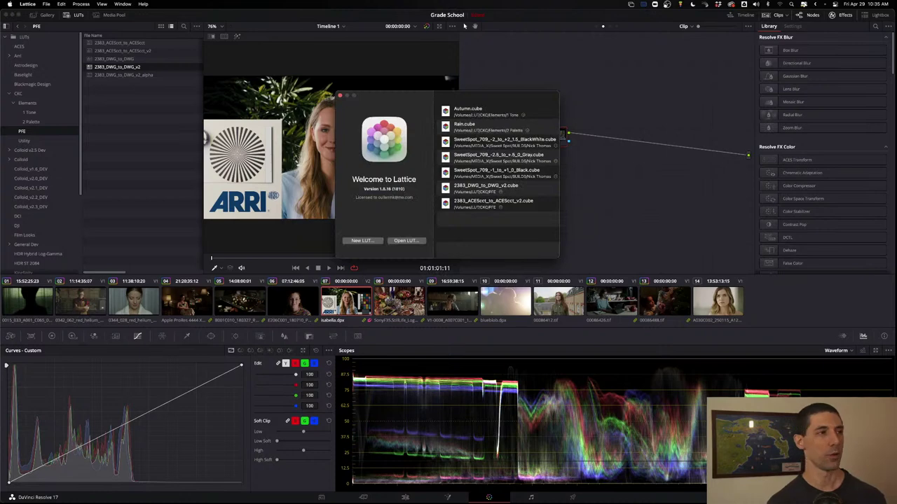
Create a new 1D identity LUT with a custom size of 3 and input bounds from 0 to 1.
{"action": "left_click", "coordinate": [369, 242]}
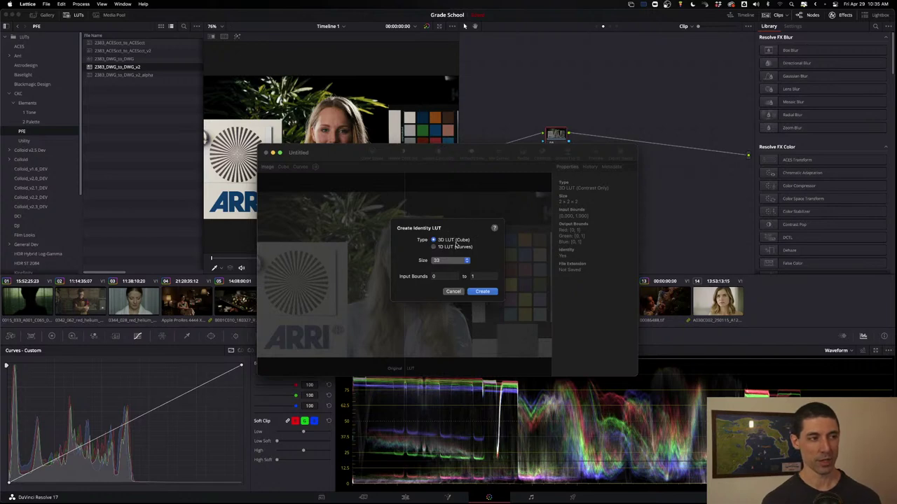
{"action": "left_click", "coordinate": [434, 247]}
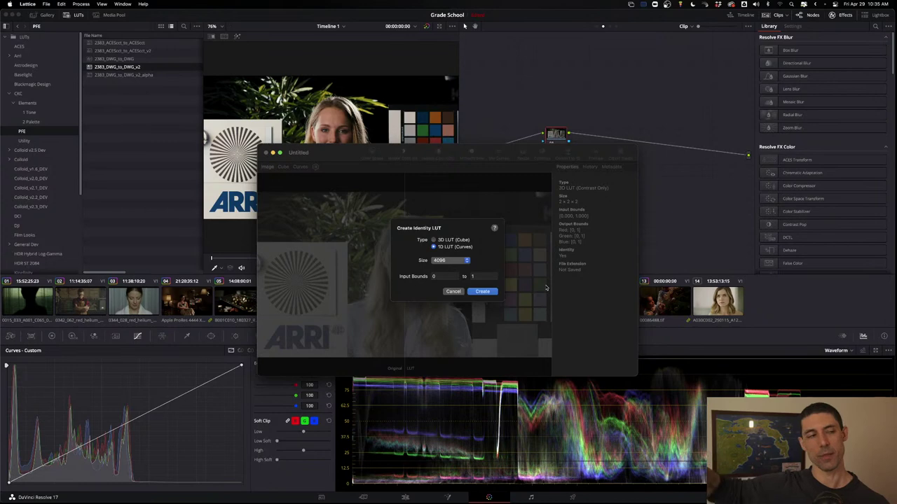
{"action": "left_click", "coordinate": [454, 262]}
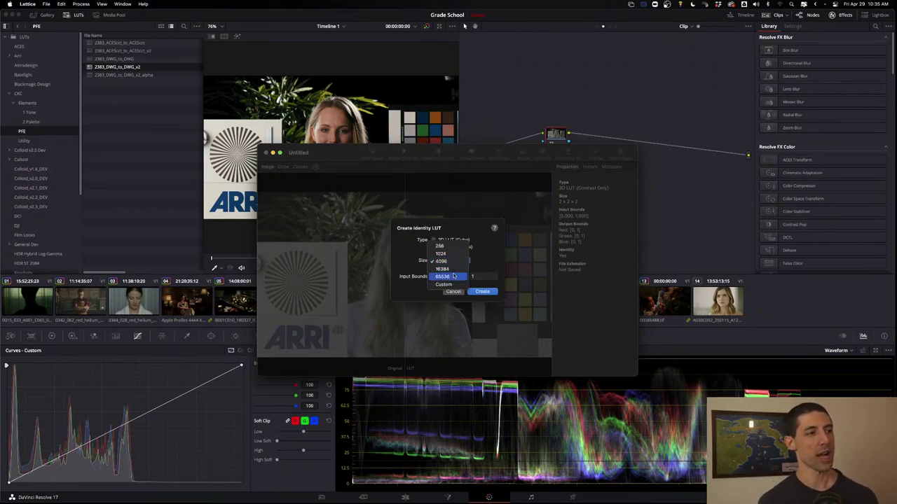
{"action": "left_click", "coordinate": [456, 284]}
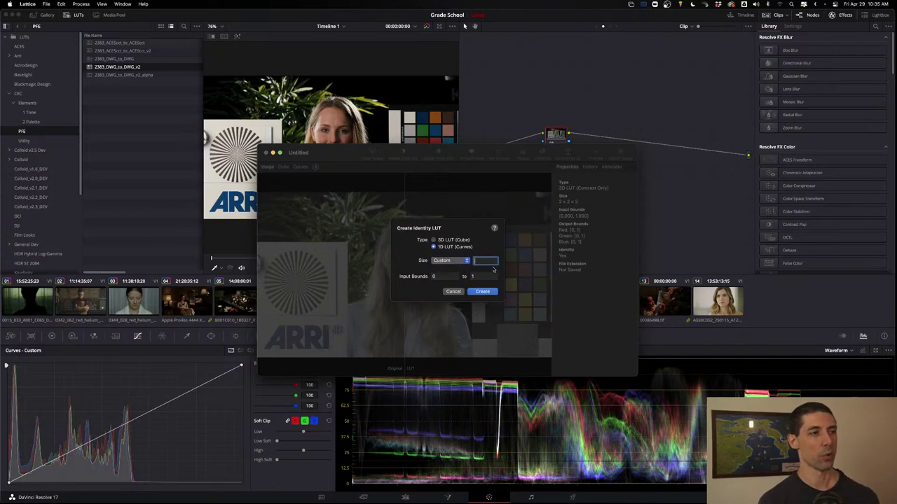
{"action": "type", "text": "3"}
{"action": "left_click", "coordinate": [448, 276]}
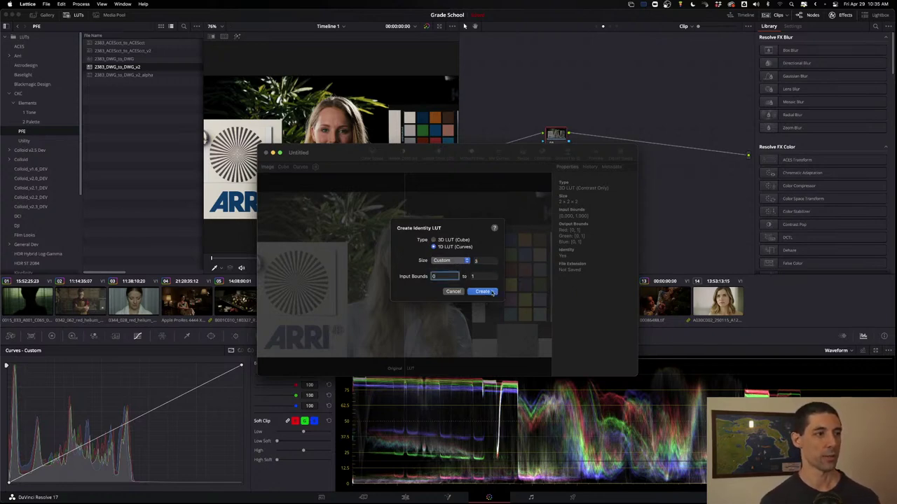
{"action": "left_click", "coordinate": [484, 291]}
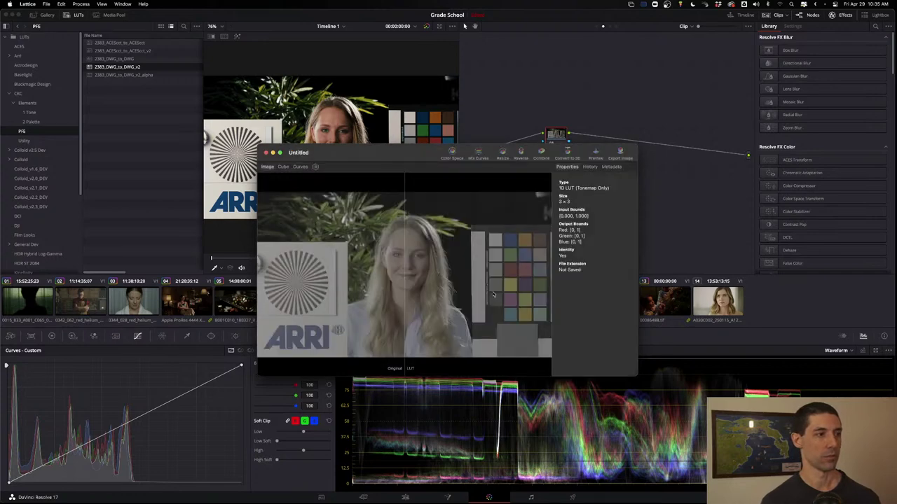
{"action": "left_click_drag", "start_coordinate": [390, 159], "coordinate": [388, 160]}
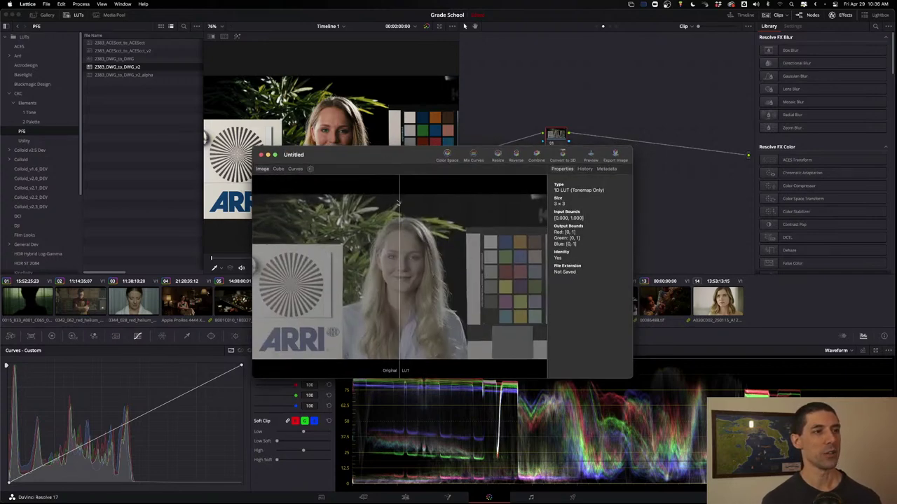
Save the 3-point LUT to the Desktop as "3pt Ident.cube" in Cube LUT format with the Resolve variant, and close its window.
{"action": "key", "text": "super+s"}
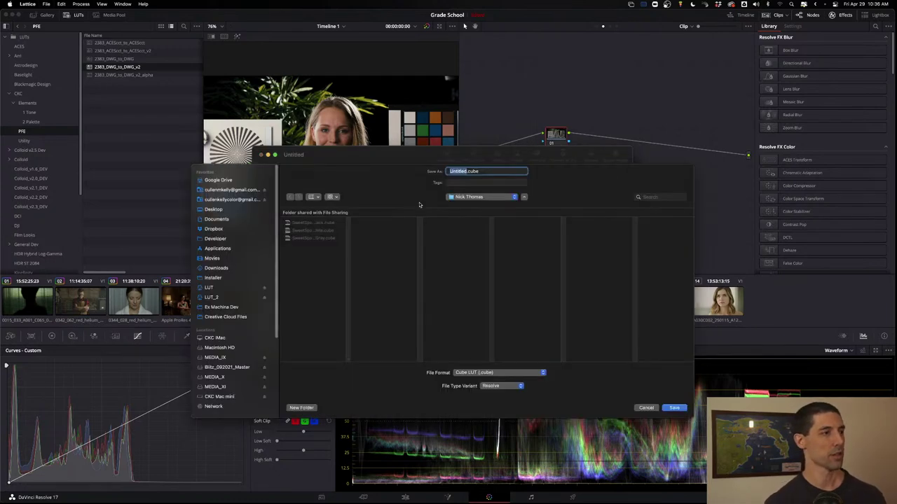
{"action": "left_click", "coordinate": [578, 65]}
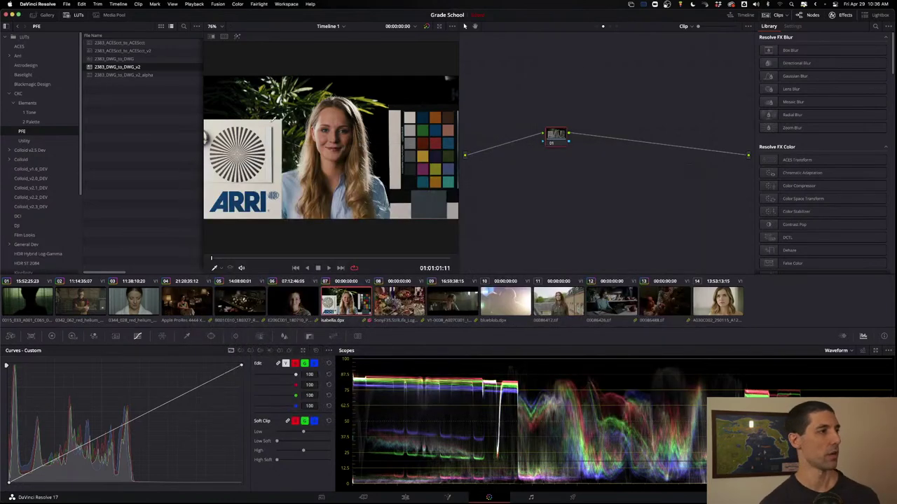
{"action": "key", "text": "super+Tab"}
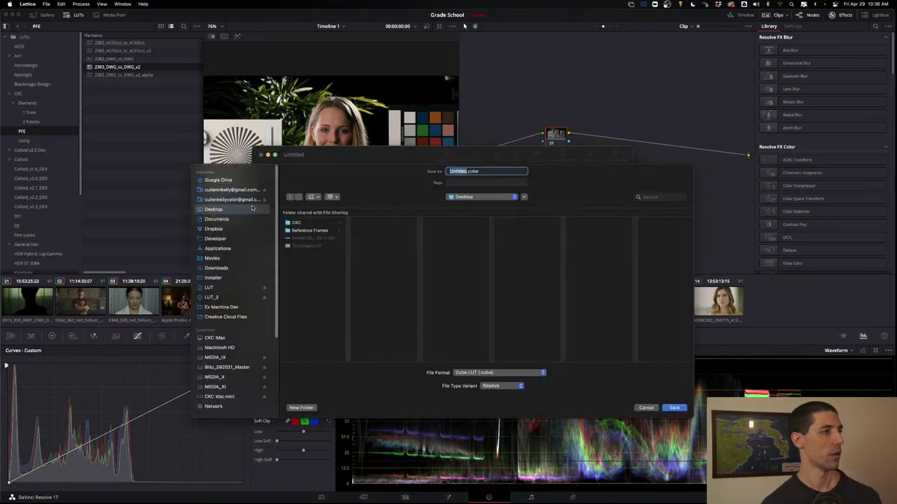
{"action": "type", "text": "Spl"}
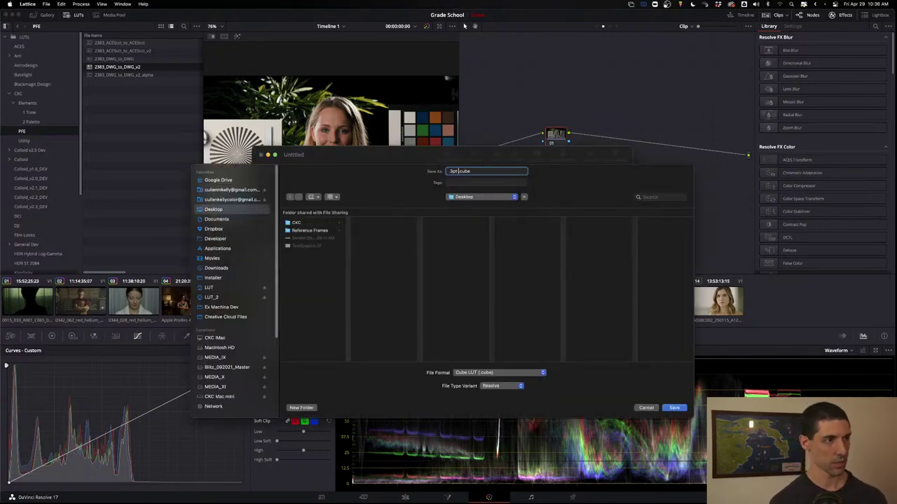
{"action": "type", "text": " Ident"}
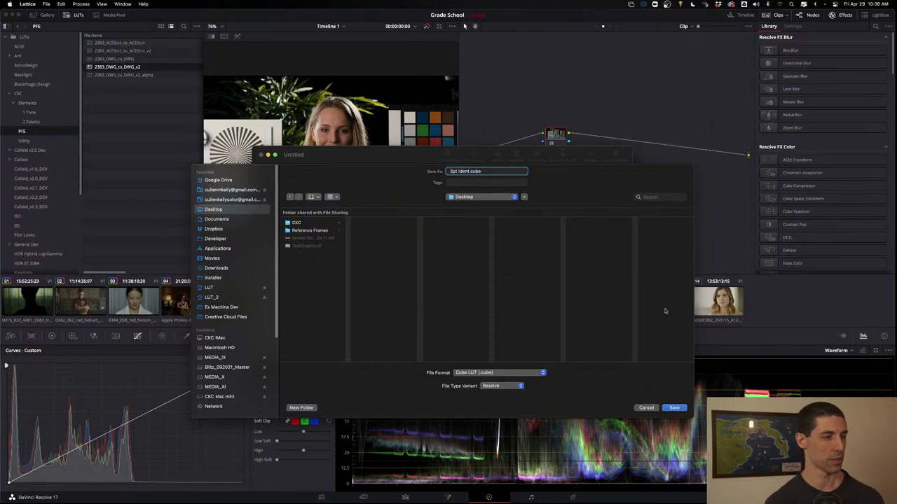
{"action": "left_click", "coordinate": [496, 372]}
{"action": "left_click", "coordinate": [602, 379]}
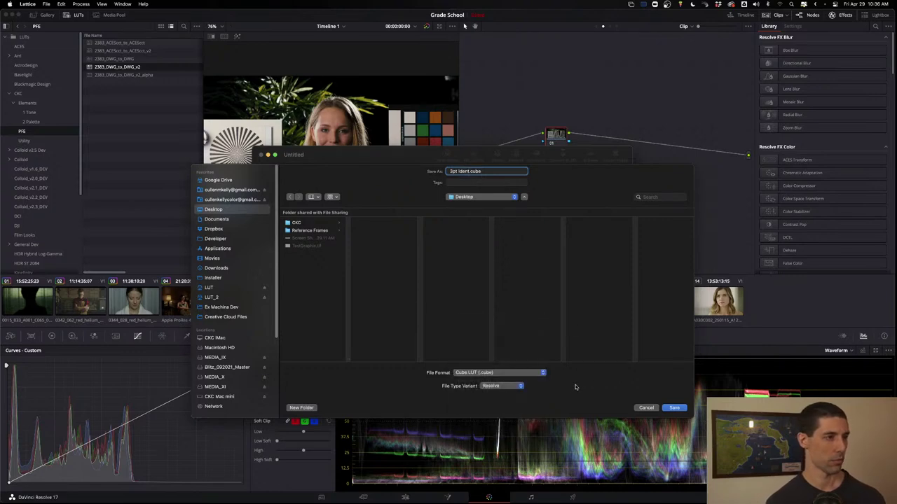
{"action": "key", "text": "Return"}
{"action": "key", "text": "super+w"}
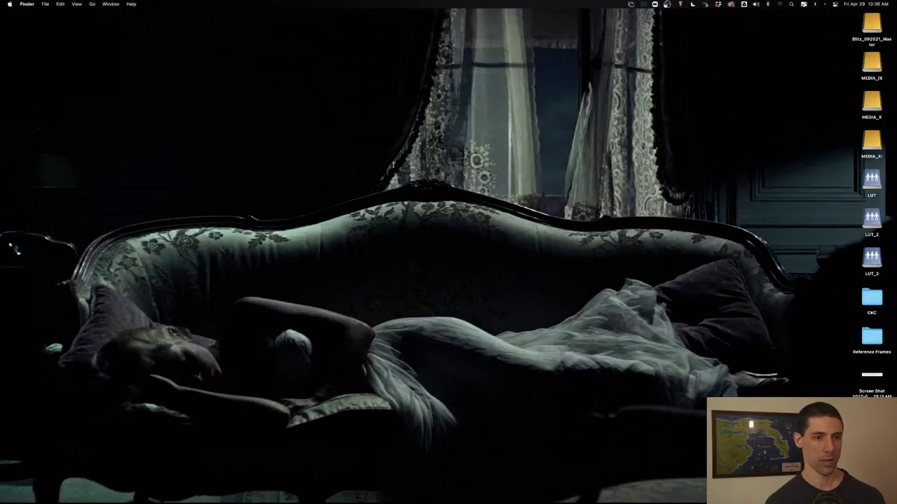
Open 3pt Ident.cube from the desktop in Sublime Text.
{"action": "right_click", "coordinate": [786, 328]}
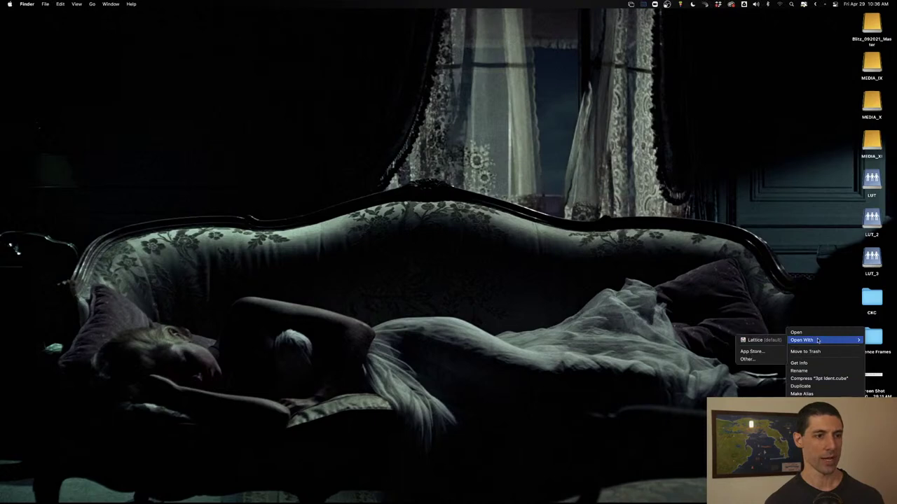
{"action": "key", "text": "Escape"}
{"action": "left_click_drag", "start_coordinate": [726, 373], "coordinate": [9, 297]}
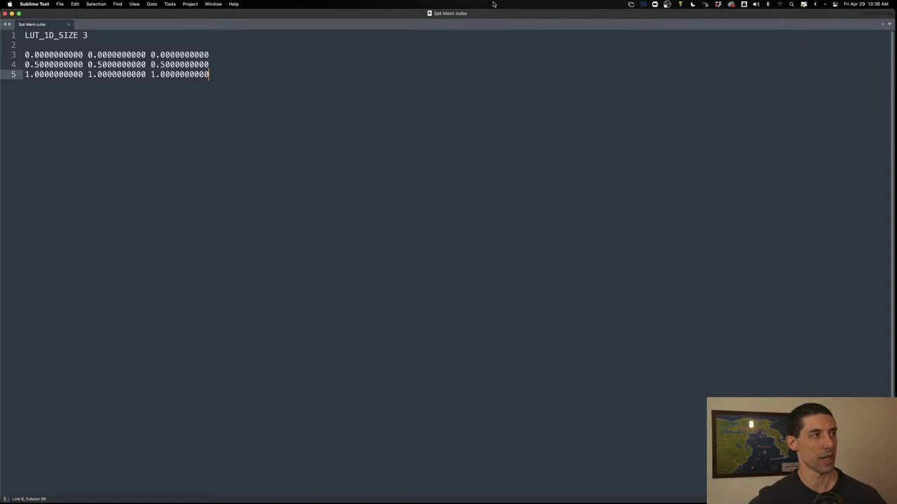
Examine the three values of the LUT's first row, and compare the first column's values from row to row.
{"action": "left_click", "coordinate": [50, 54]}
{"action": "left_click", "coordinate": [131, 54]}
{"action": "left_click", "coordinate": [189, 55]}
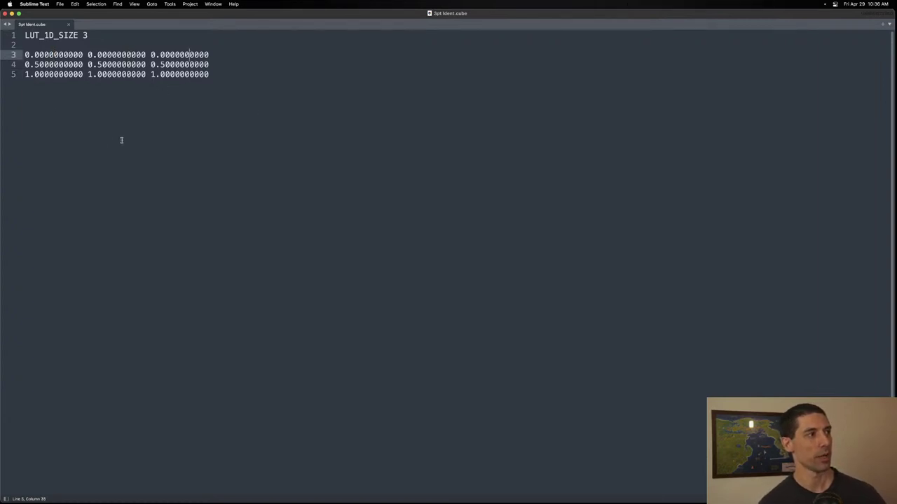
{"action": "left_click", "coordinate": [53, 65]}
{"action": "left_click", "coordinate": [53, 74]}
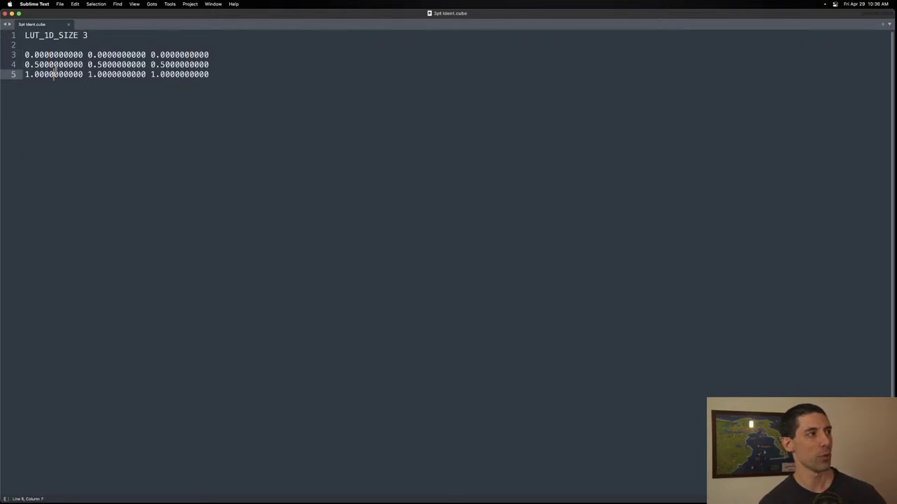
{"action": "left_click", "coordinate": [54, 55]}
{"action": "left_click", "coordinate": [54, 65]}
{"action": "left_click", "coordinate": [52, 75]}
{"action": "left_click", "coordinate": [54, 54]}
{"action": "left_click", "coordinate": [55, 65]}
{"action": "left_click", "coordinate": [54, 75]}
{"action": "left_click", "coordinate": [55, 54]}
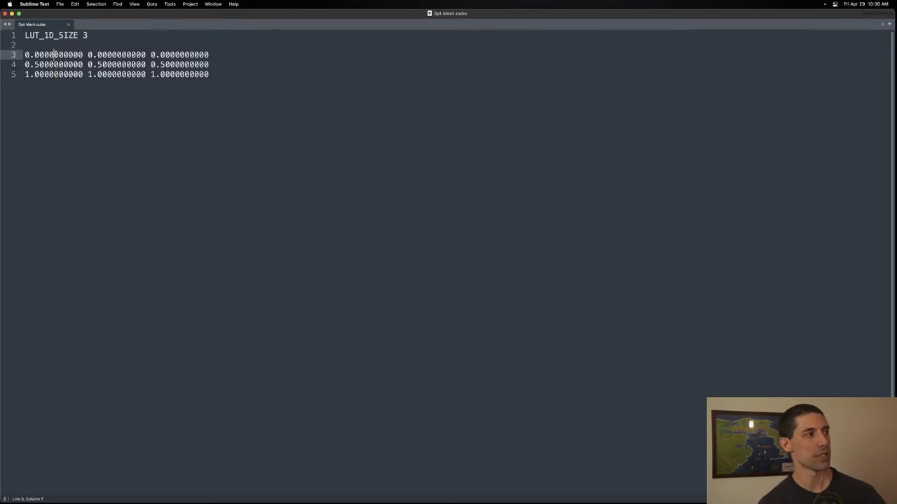
Examine each of the three value columns from the first row to the last, and review the whole block of LUT values.
{"action": "left_click", "coordinate": [57, 64]}
{"action": "left_click", "coordinate": [58, 75]}
{"action": "left_click", "coordinate": [115, 55]}
{"action": "left_click", "coordinate": [122, 65]}
{"action": "left_click", "coordinate": [122, 74]}
{"action": "left_click", "coordinate": [184, 55]}
{"action": "left_click", "coordinate": [188, 64]}
{"action": "left_click", "coordinate": [185, 75]}
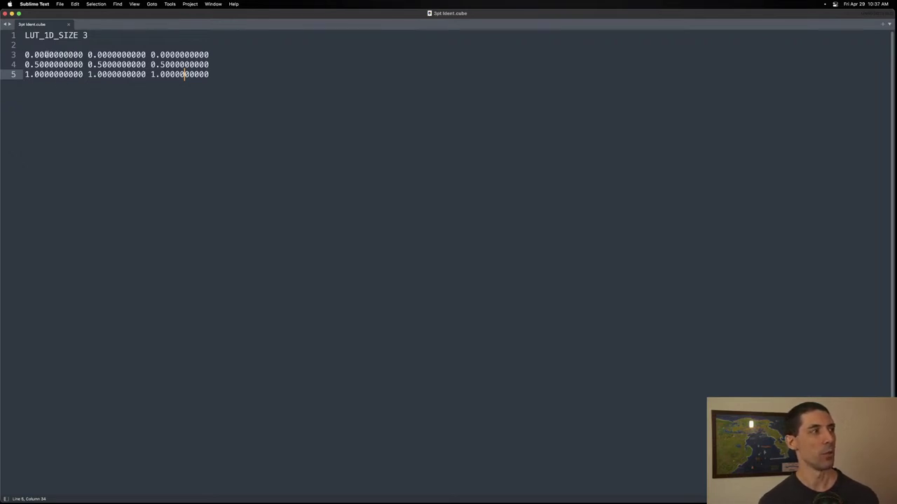
{"action": "left_click", "coordinate": [58, 54]}
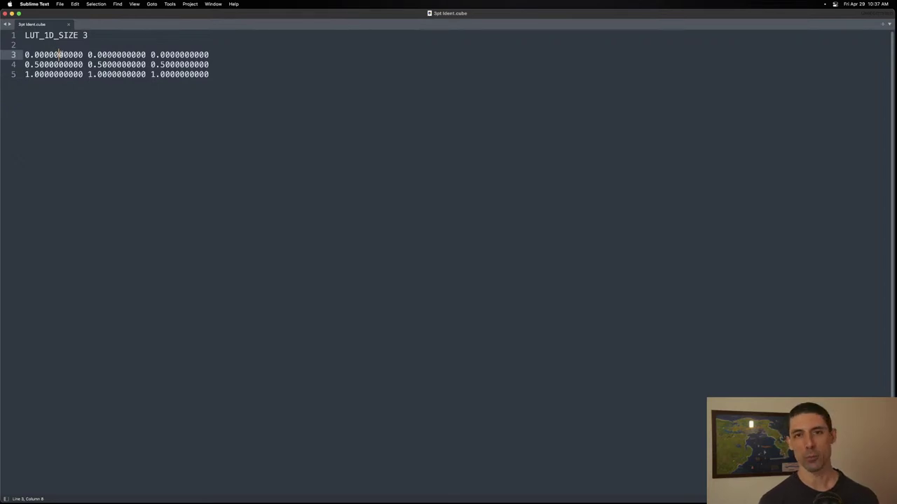
{"action": "left_click", "coordinate": [54, 64]}
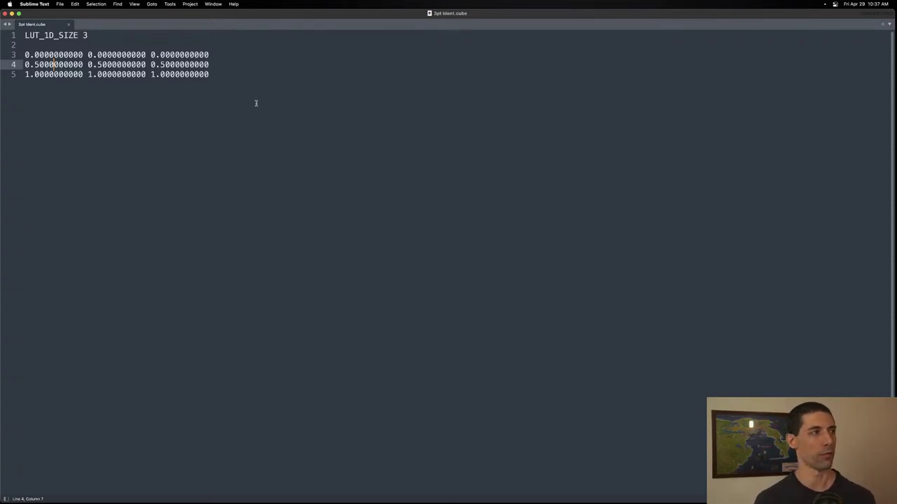
{"action": "left_click_drag", "start_coordinate": [231, 78], "coordinate": [24, 55]}
{"action": "key", "text": "Right"}
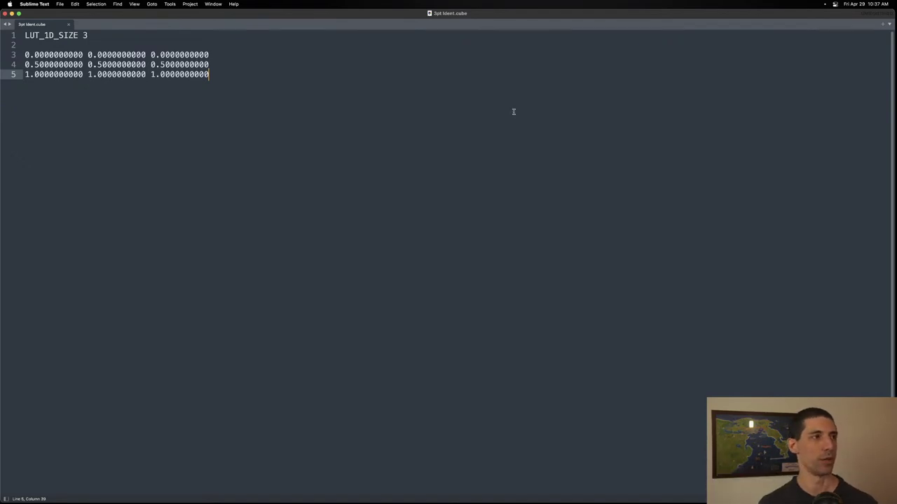
Switch to Finder and reopen 3pt Ident.cube from the Desktop folder in Sublime Text.
{"action": "key", "text": "super+Tab"}
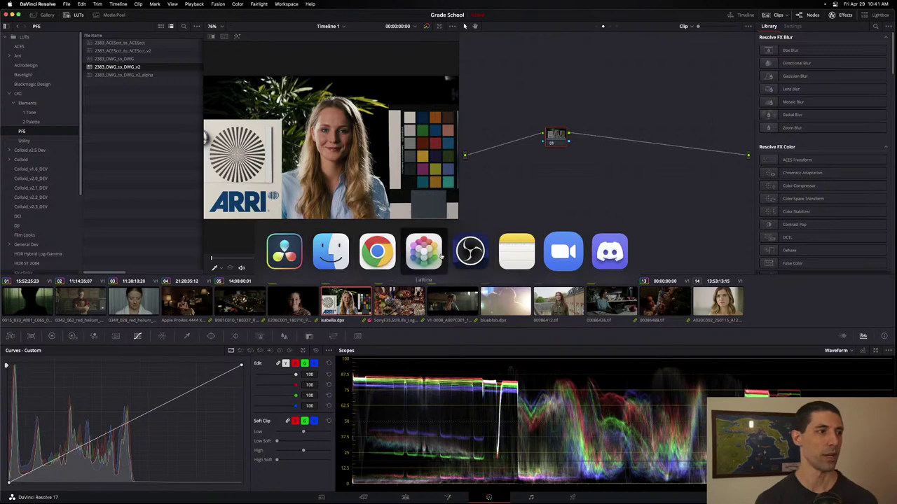
{"action": "left_click", "coordinate": [314, 253]}
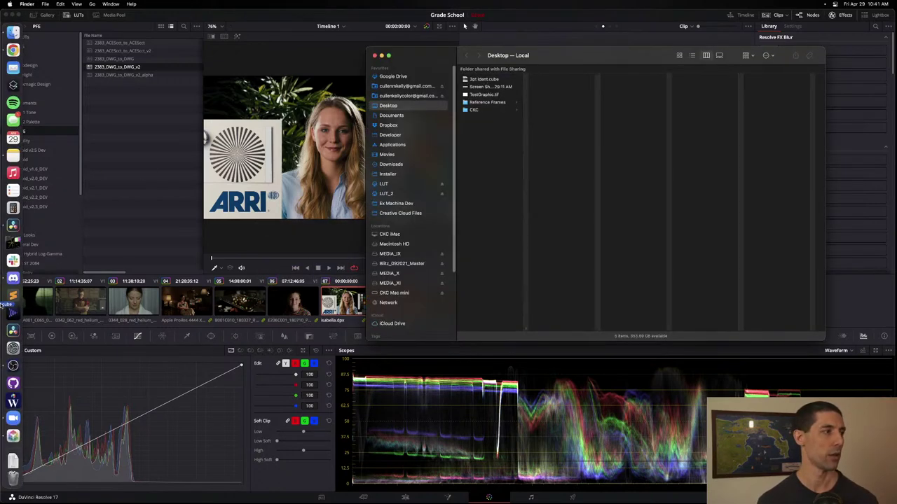
{"action": "left_click", "coordinate": [10, 295]}
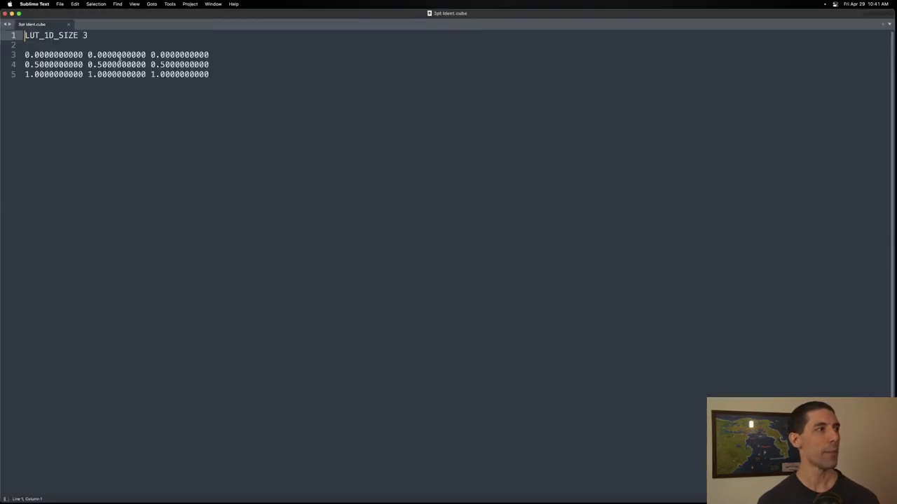
Highlight the full block of LUT values and examine how the first column's entries progress through the three rows.
{"action": "left_click_drag", "start_coordinate": [26, 55], "coordinate": [105, 73]}
{"action": "left_click", "coordinate": [208, 74]}
{"action": "left_click_drag", "start_coordinate": [220, 74], "coordinate": [24, 54]}
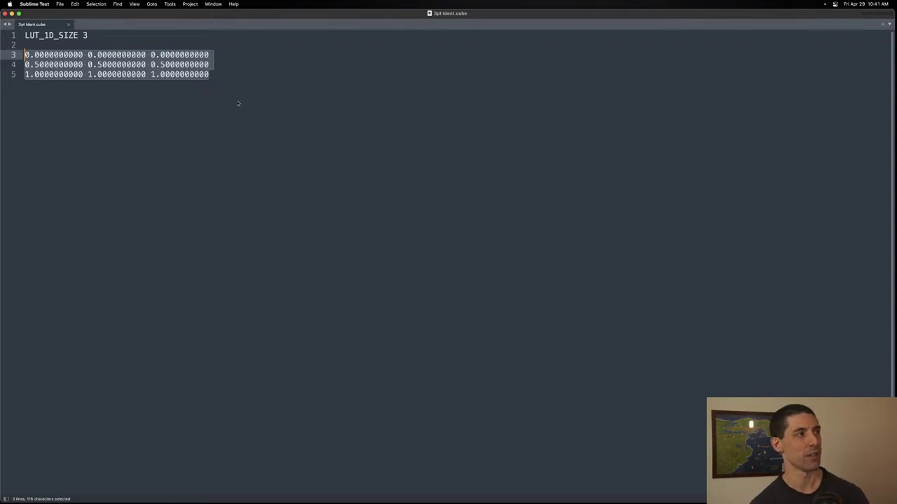
{"action": "left_click", "coordinate": [96, 84]}
{"action": "left_click_drag", "start_coordinate": [53, 54], "coordinate": [57, 56]}
{"action": "left_click", "coordinate": [53, 64]}
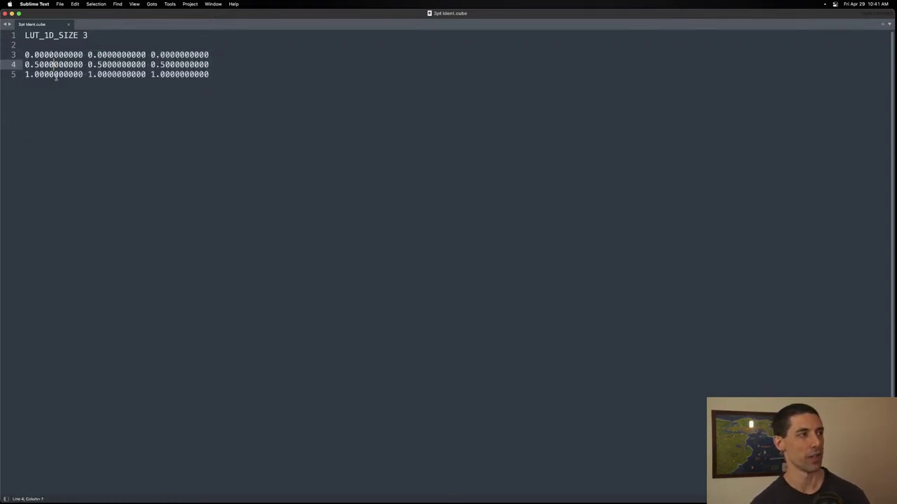
{"action": "left_click", "coordinate": [58, 74]}
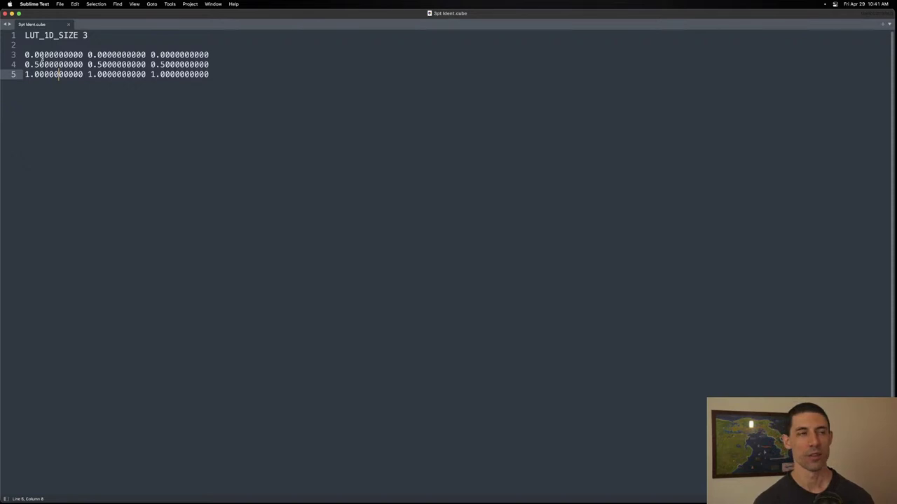
{"action": "left_click", "coordinate": [62, 55]}
{"action": "left_click", "coordinate": [65, 64]}
{"action": "left_click", "coordinate": [65, 74]}
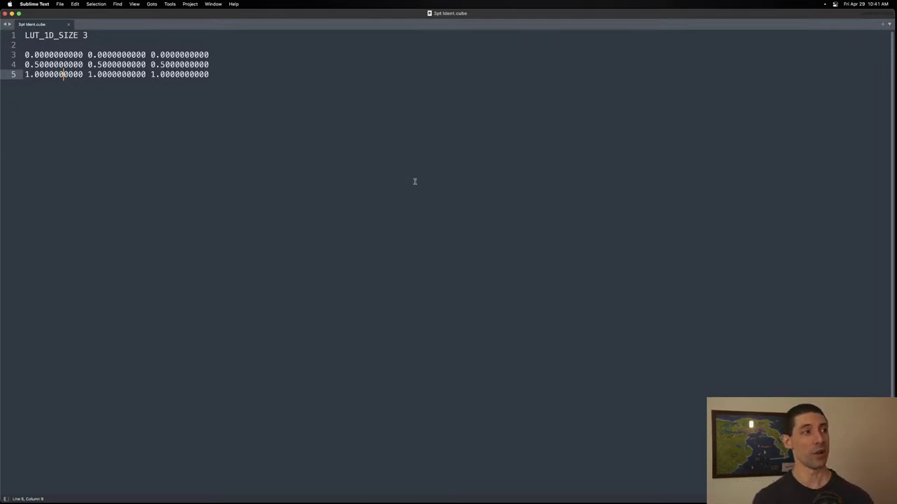
{"action": "left_click_drag", "start_coordinate": [214, 74], "coordinate": [25, 54]}
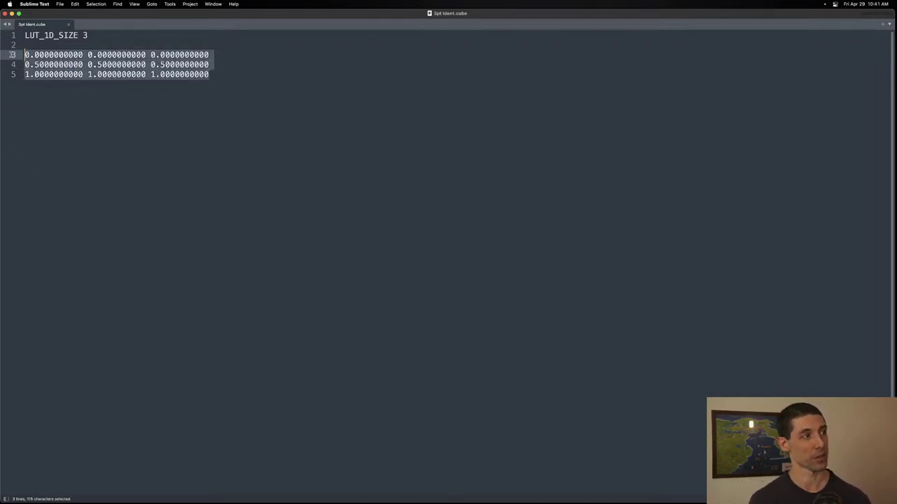
{"action": "left_click", "coordinate": [81, 90]}
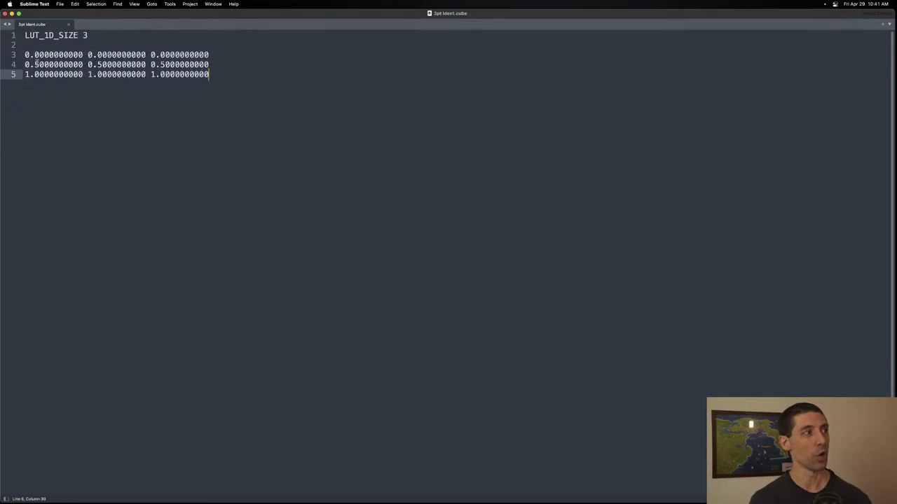
{"action": "left_click_drag", "start_coordinate": [25, 64], "coordinate": [126, 75]}
{"action": "left_click", "coordinate": [111, 56]}
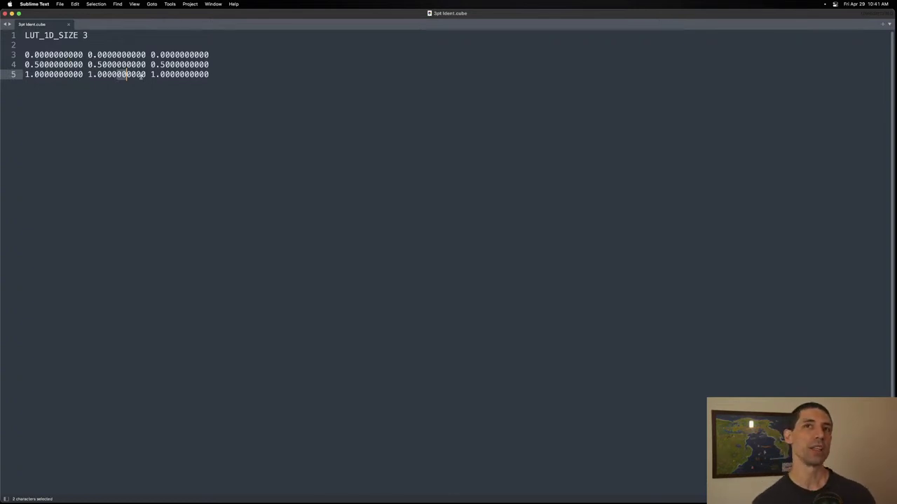
Examine the first-column entries of the LUT's three rows again and compare them with the other columns.
{"action": "left_click", "coordinate": [64, 89]}
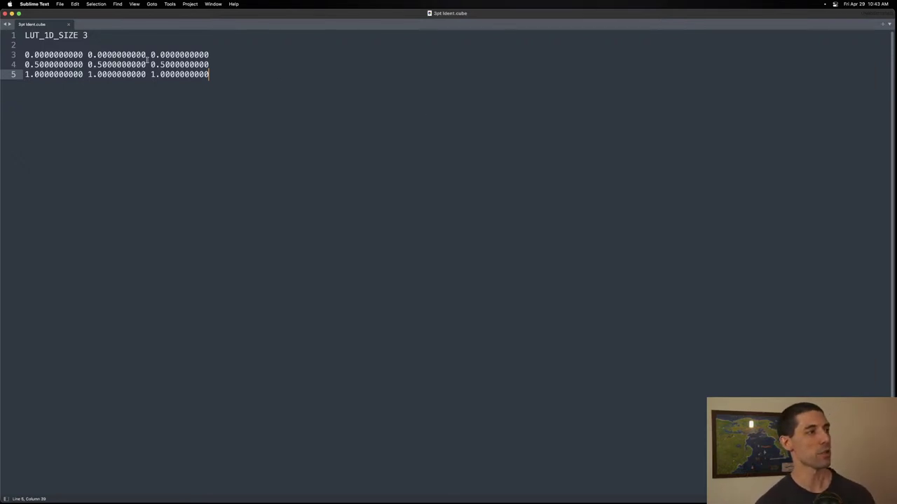
{"action": "left_click", "coordinate": [23, 55]}
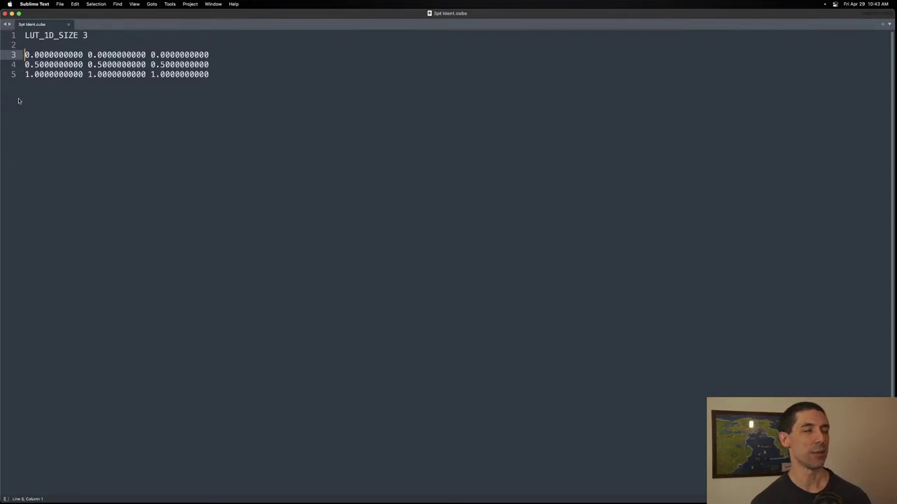
{"action": "left_click_drag", "start_coordinate": [25, 55], "coordinate": [49, 56]}
{"action": "left_click", "coordinate": [54, 58]}
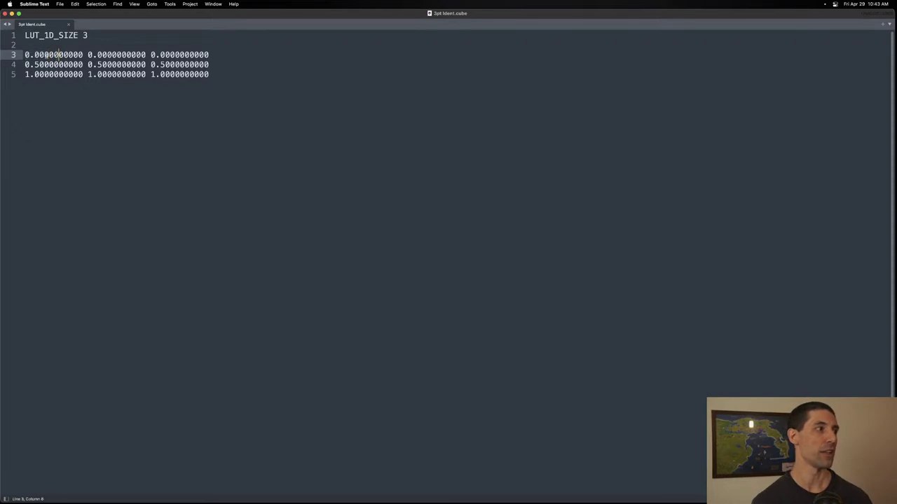
{"action": "left_click", "coordinate": [49, 63]}
{"action": "key", "text": "shift+Left"}
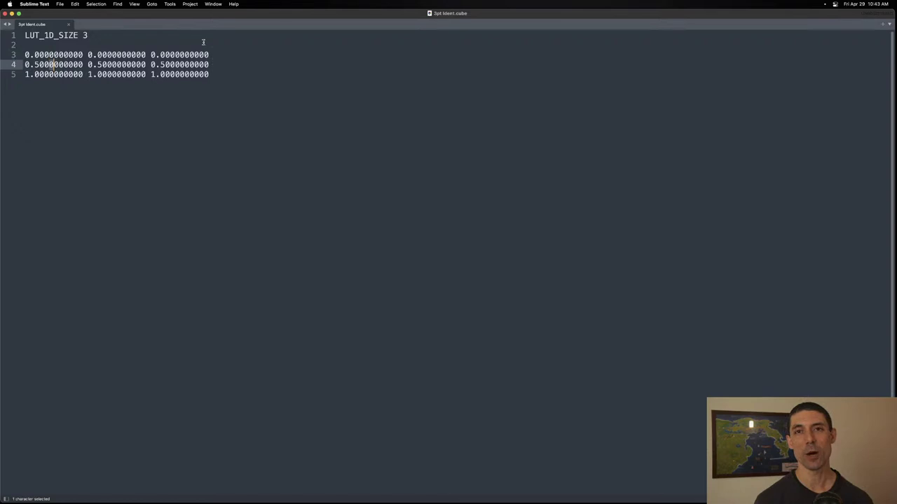
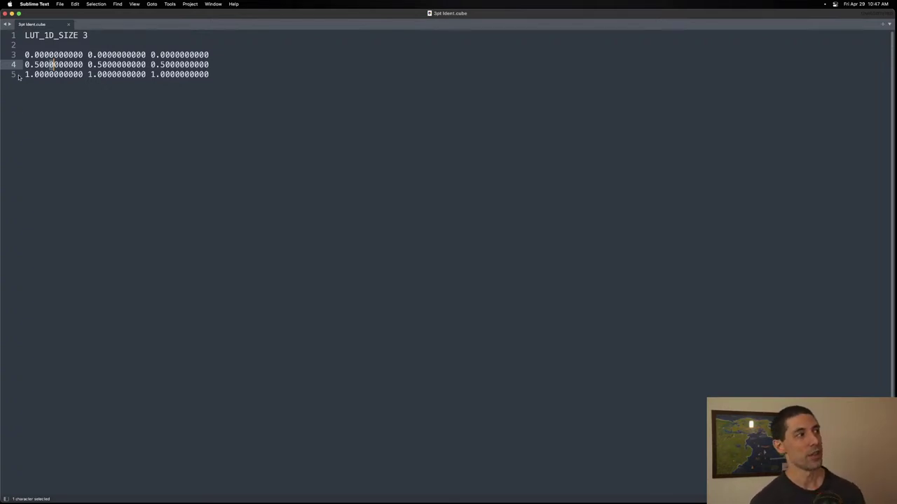
{"action": "left_click", "coordinate": [132, 80]}
{"action": "left_click_drag", "start_coordinate": [188, 55], "coordinate": [193, 54]}
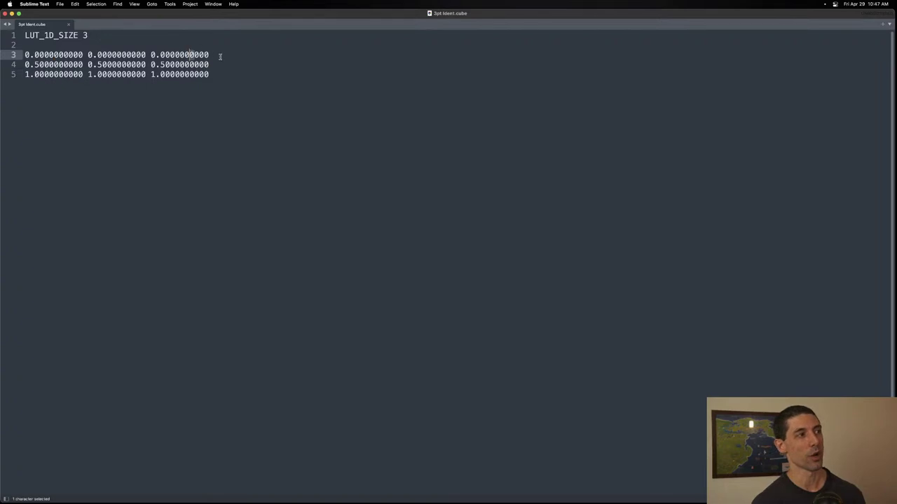
{"action": "left_click", "coordinate": [99, 65]}
{"action": "left_click", "coordinate": [67, 55]}
{"action": "key", "text": "Down"}
{"action": "key", "text": "Down"}
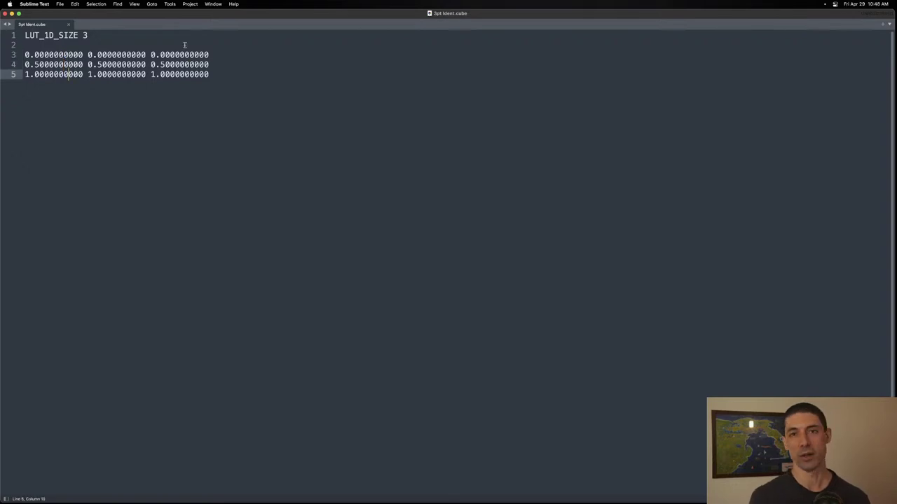
Leave two blank lines below the LUT values and enter .25 on line 8.
{"action": "left_click", "coordinate": [205, 92]}
{"action": "key", "text": "Return"}
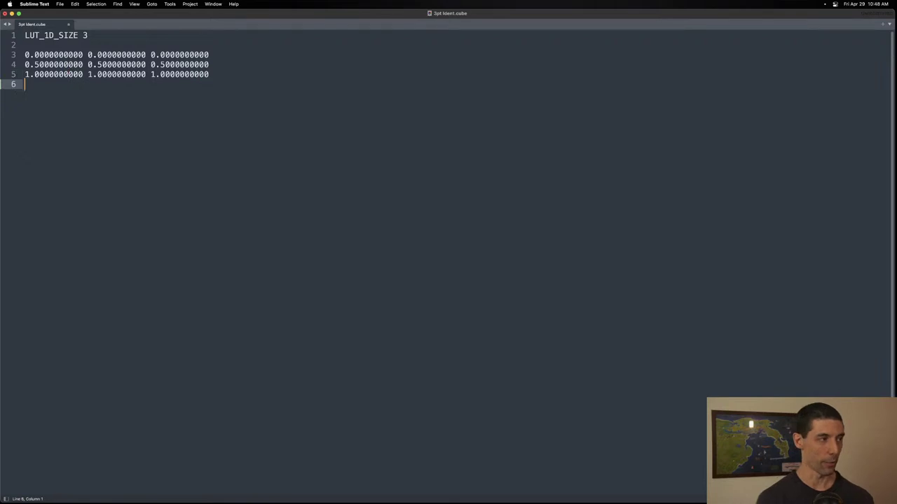
{"action": "key", "text": "Return"}
{"action": "key", "text": "Return"}
{"action": "type", "text": ".25"}
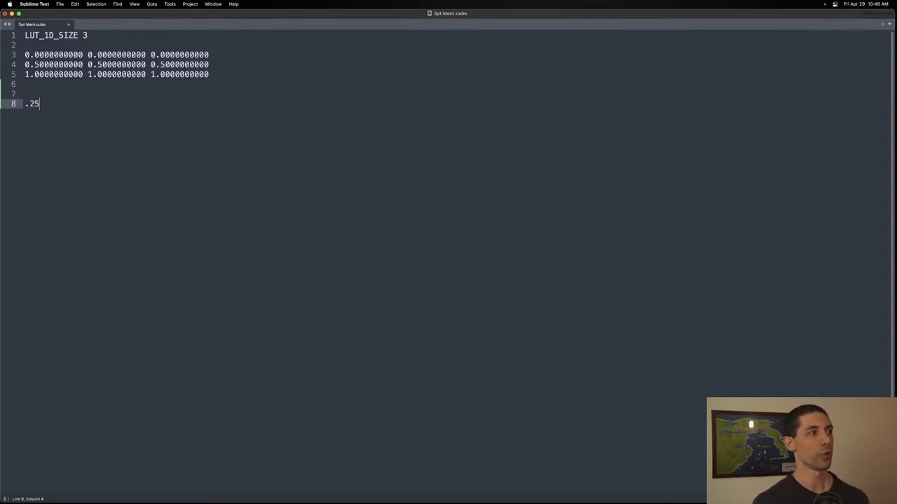
Highlight the middle row of LUT values and examine its 0.5 entries across the three columns.
{"action": "left_click_drag", "start_coordinate": [228, 66], "coordinate": [2, 64]}
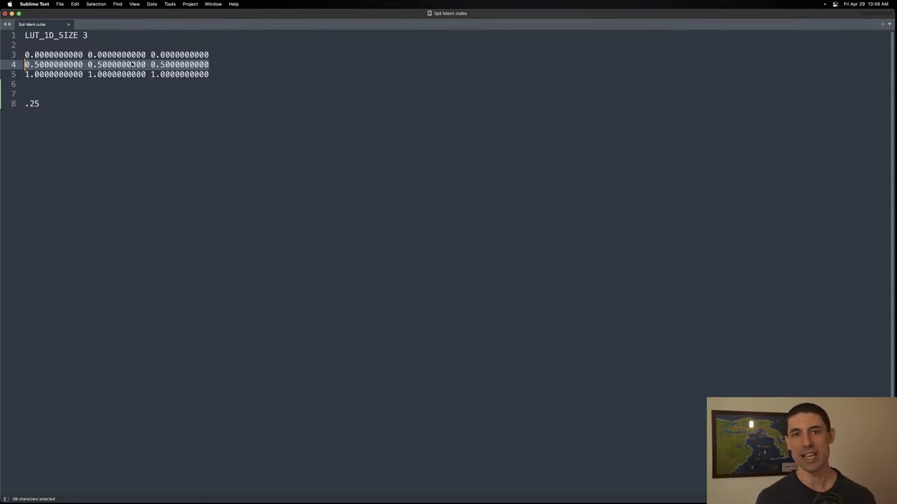
{"action": "left_click", "coordinate": [98, 65]}
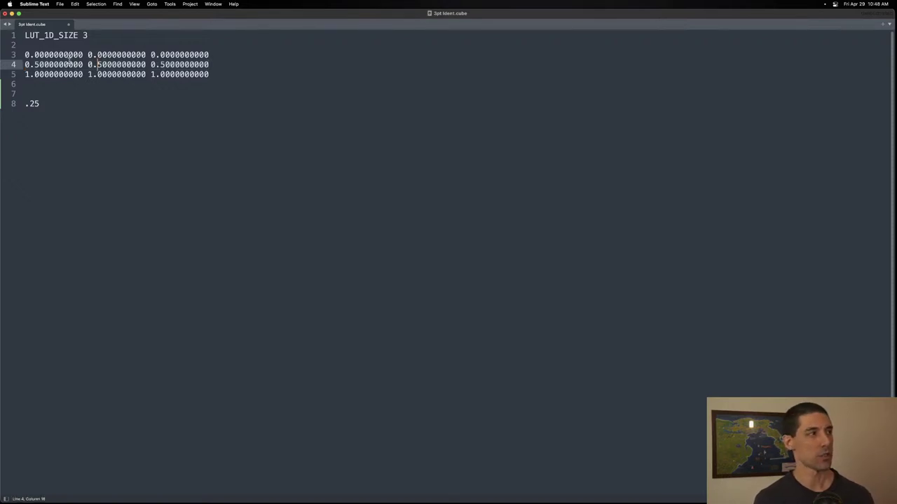
{"action": "left_click", "coordinate": [169, 65]}
{"action": "left_click", "coordinate": [64, 64]}
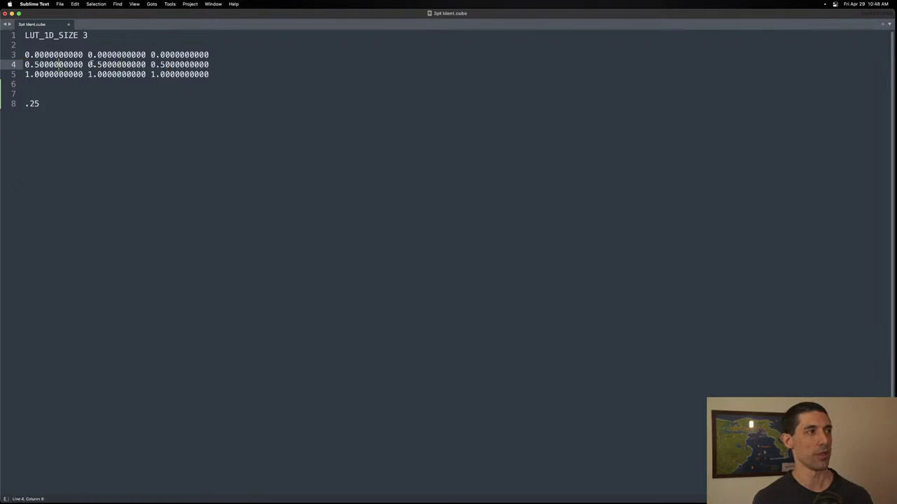
{"action": "left_click_drag", "start_coordinate": [141, 64], "coordinate": [147, 65]}
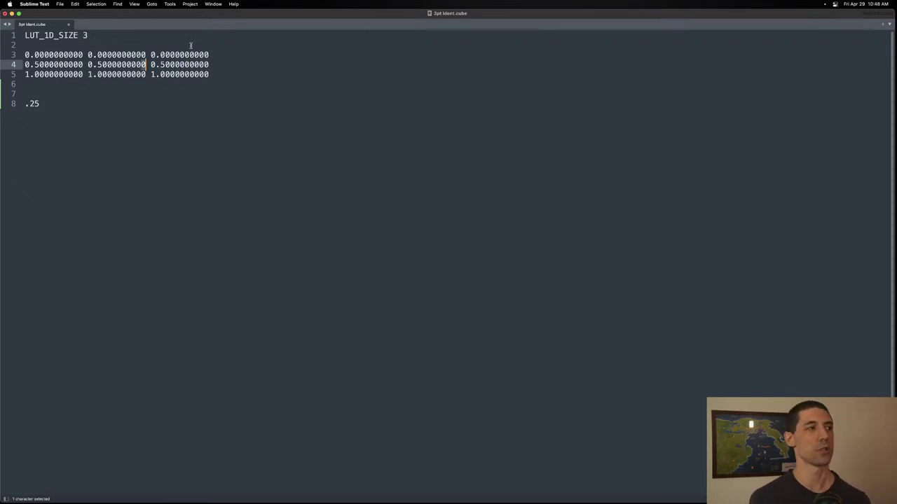
{"action": "left_click_drag", "start_coordinate": [223, 64], "coordinate": [1, 68]}
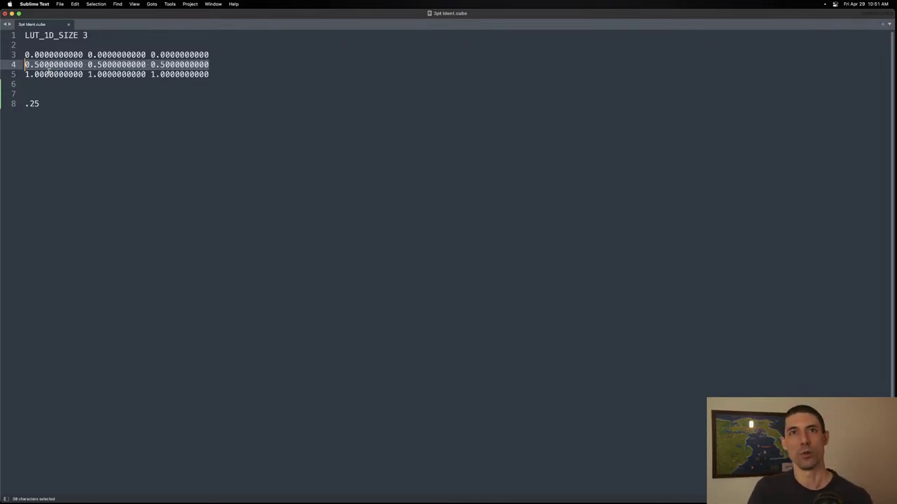
Switch to DaVinci Resolve, delete the timeline-level print film LUT node and apply 2383_DWG_to_DWG_v2 to the clip's node instead.
{"action": "key", "text": "super+Tab"}
{"action": "key", "text": "super+Tab"}
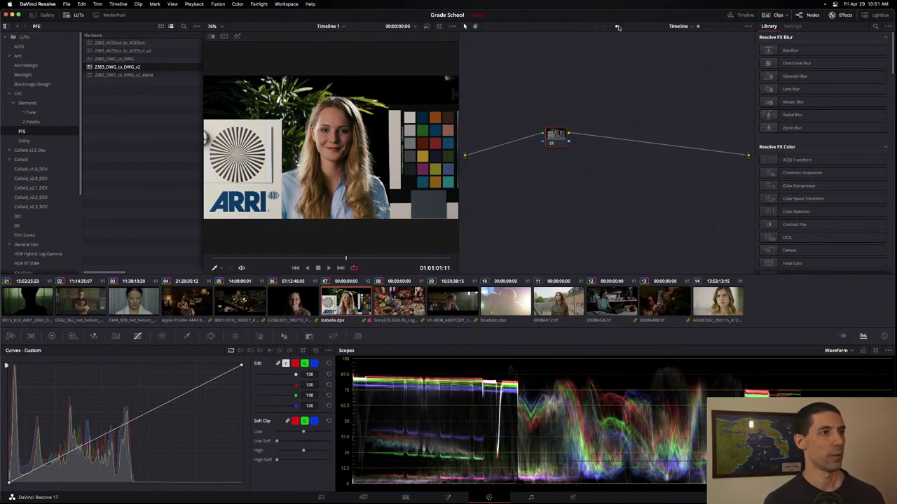
{"action": "left_click", "coordinate": [683, 26]}
{"action": "key", "text": "Delete"}
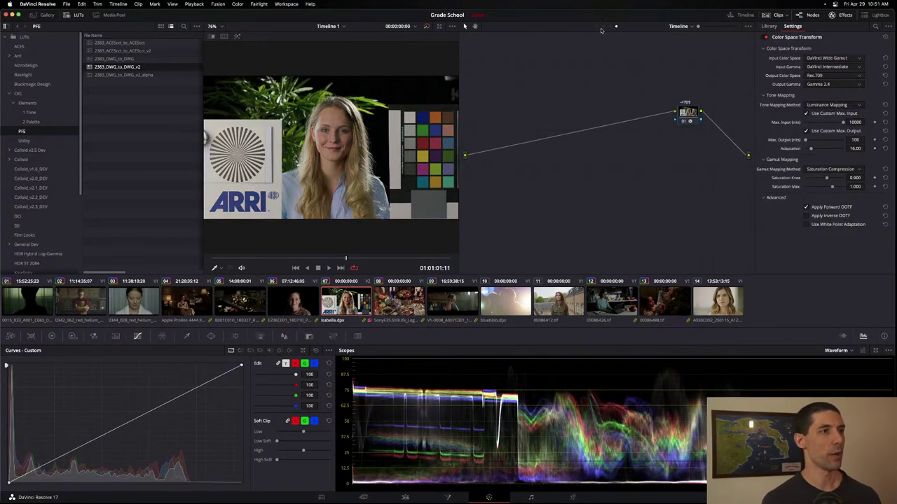
{"action": "left_click", "coordinate": [683, 26]}
{"action": "left_click_drag", "start_coordinate": [117, 67], "coordinate": [454, 99]}
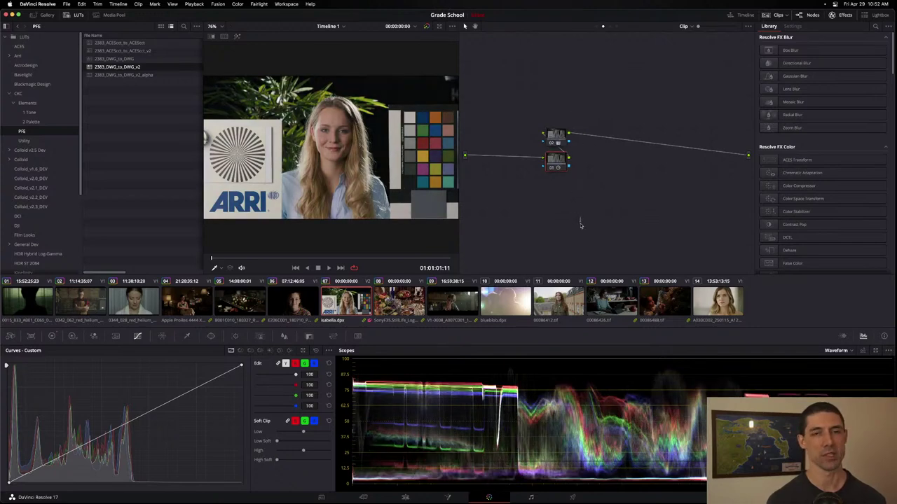
Reposition the node ahead of the print film LUT node in the clip's graph, and delete it.
{"action": "left_click_drag", "start_coordinate": [559, 162], "coordinate": [515, 129]}
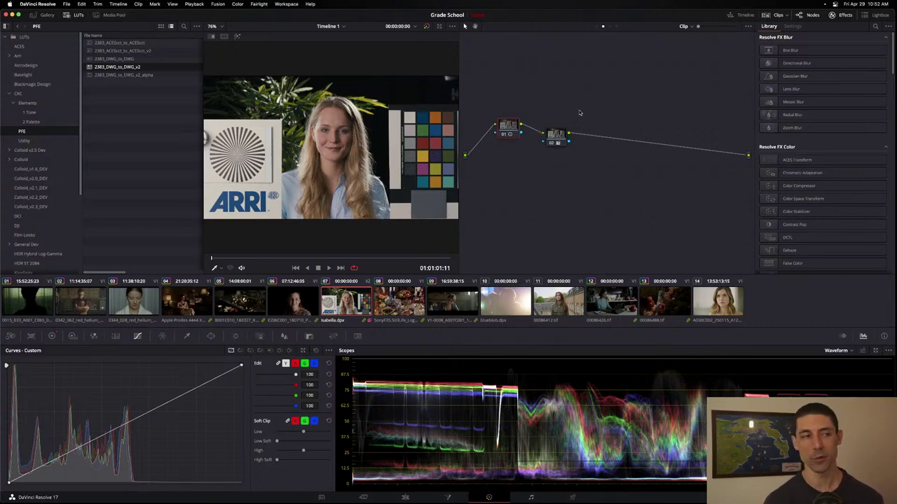
{"action": "left_click_drag", "start_coordinate": [509, 126], "coordinate": [511, 142]}
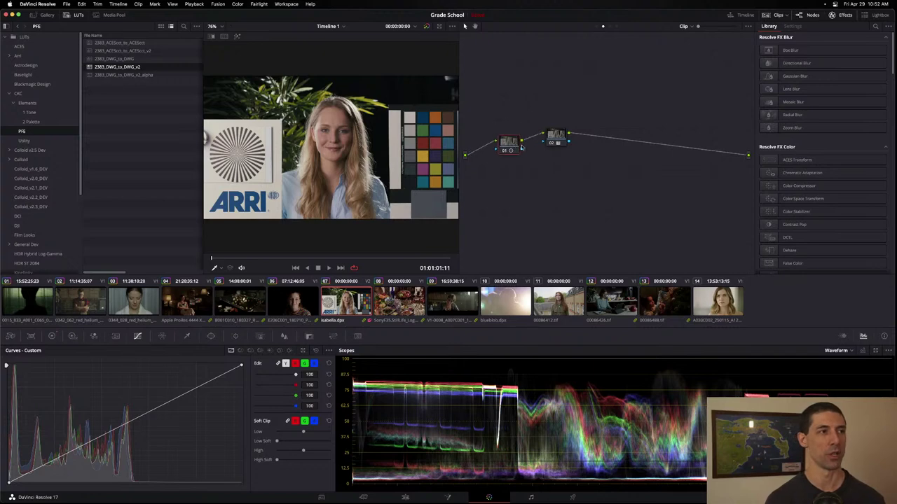
{"action": "key", "text": "Delete"}
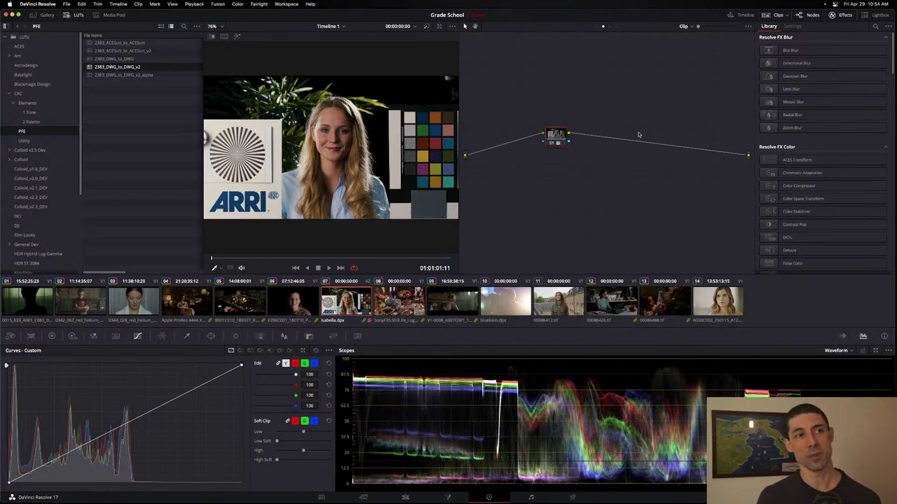
Disable the print film LUT node, add a serial node after it and apply the Spring LUT from 1 Tone.
{"action": "left_click_drag", "start_coordinate": [560, 143], "coordinate": [570, 133]}
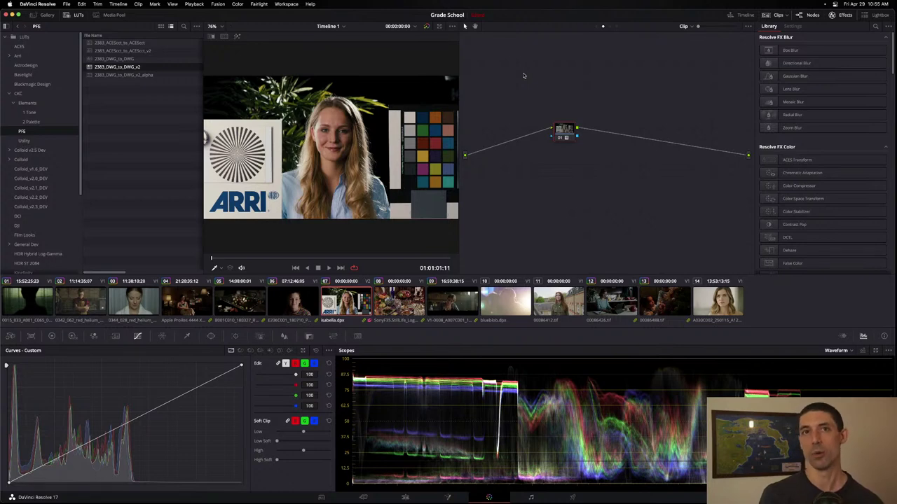
{"action": "key", "text": "alt+s"}
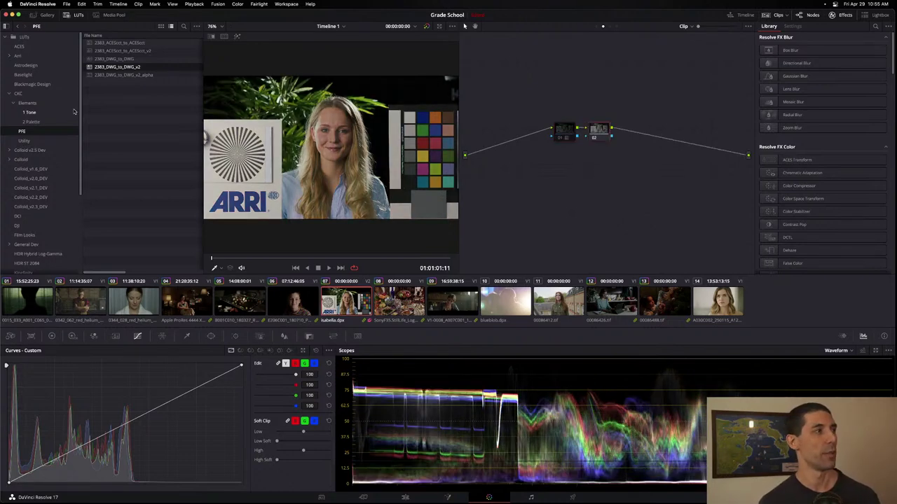
{"action": "left_click", "coordinate": [61, 115]}
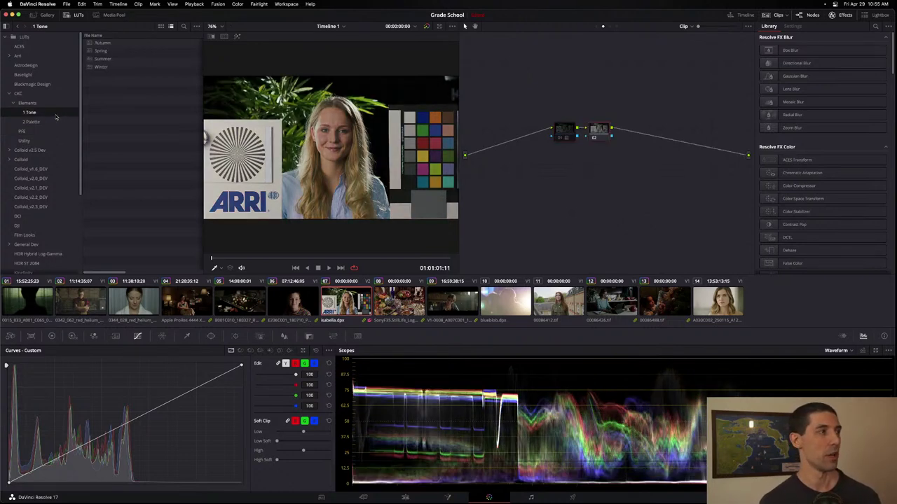
{"action": "double_click", "coordinate": [101, 52]}
Add a third serial node and apply the Snow LUT from the 2 Palette folder to it.
{"action": "key", "text": "alt+s"}
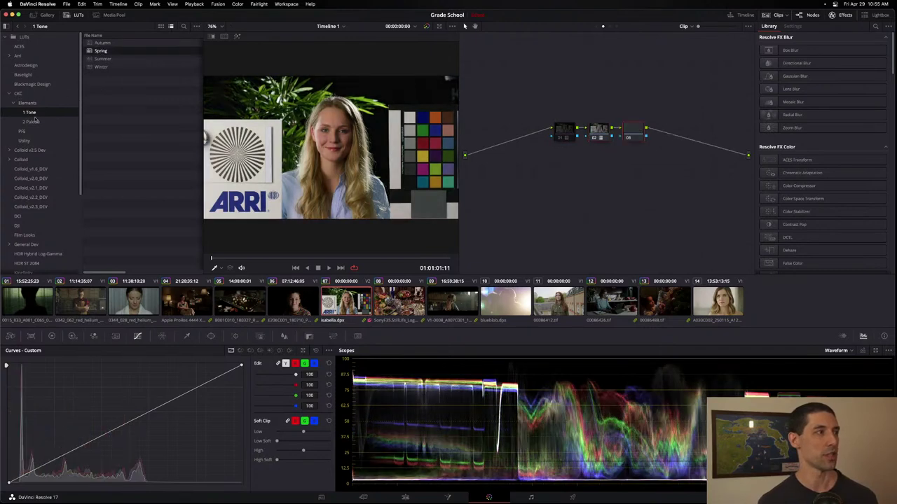
{"action": "left_click", "coordinate": [31, 121]}
{"action": "double_click", "coordinate": [102, 51]}
{"action": "left_click", "coordinate": [122, 60]}
{"action": "double_click", "coordinate": [121, 61]}
Toggle the Spring and Snow LUT nodes off and on to compare their effect on the ARRI chart shot.
{"action": "left_click_drag", "start_coordinate": [651, 103], "coordinate": [582, 153]}
{"action": "key", "text": "ctrl+d"}
{"action": "key", "text": "ctrl+d"}
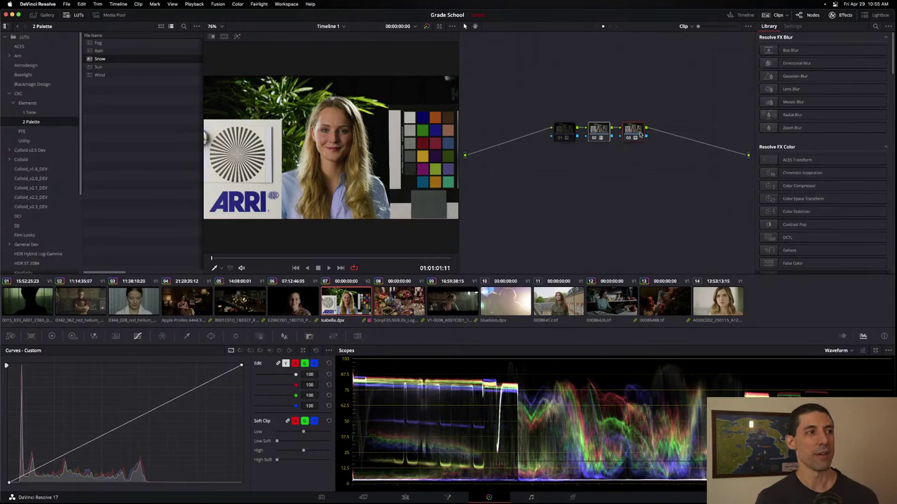
{"action": "left_click", "coordinate": [596, 129]}
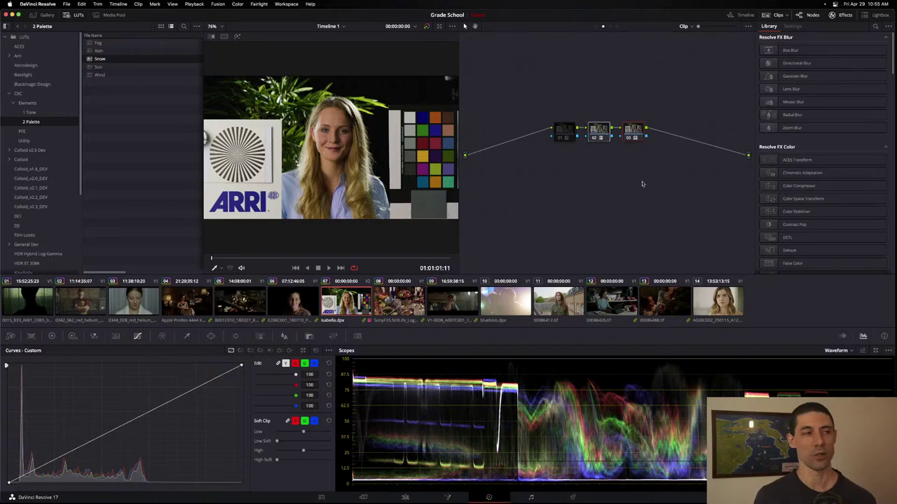
{"action": "key", "text": "alt+d"}
{"action": "key", "text": "alt+d"}
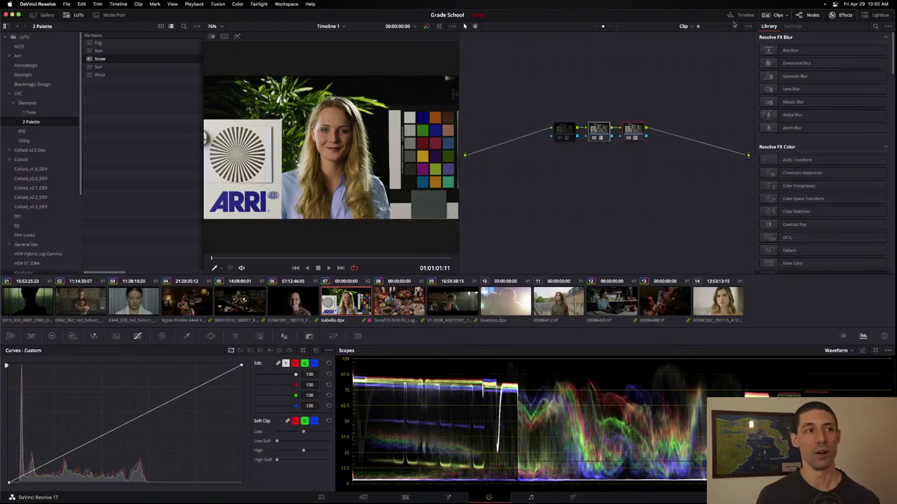
Compare the image with only the print film LUT, with no LUTs, and with the Spring and Snow LUTs enabled.
{"action": "key", "text": "alt+shift+semicolon"}
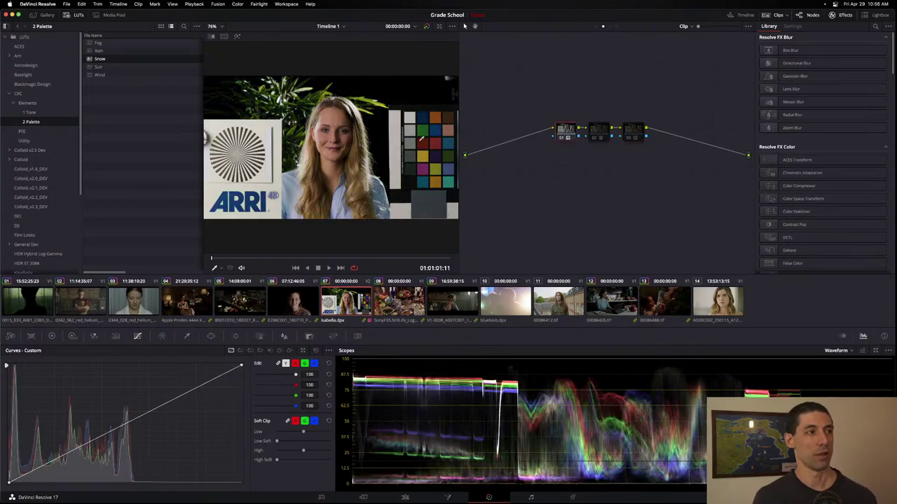
{"action": "key", "text": "alt+shift+apostrophe"}
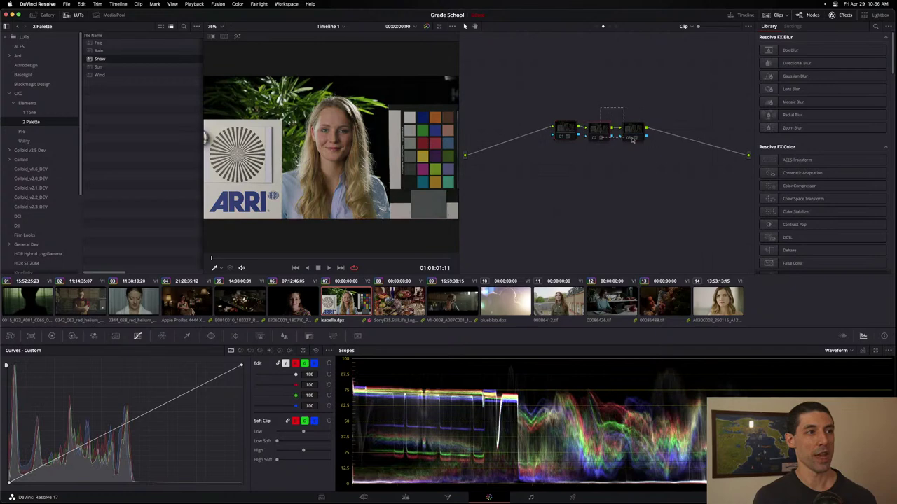
{"action": "key", "text": "alt+shift+apostrophe"}
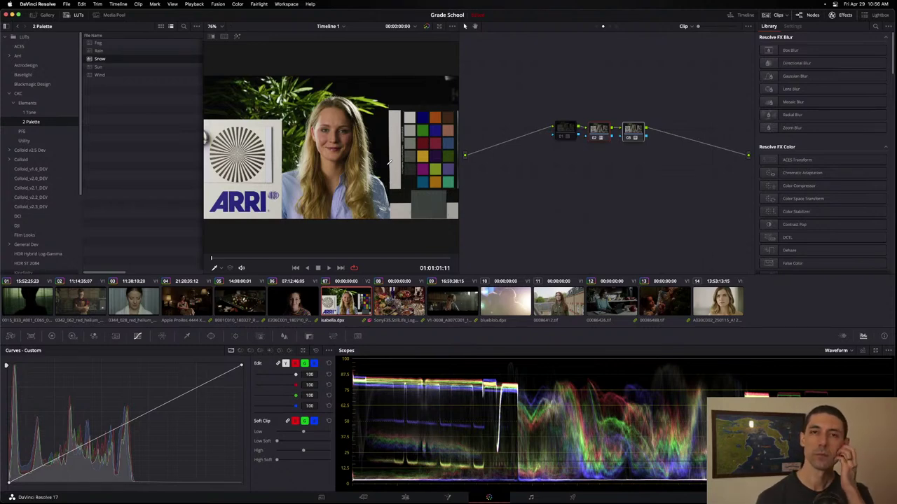
Reveal the LUT applied to the third node in the LUT browser and check the node's LUT options.
{"action": "left_click", "coordinate": [631, 138]}
{"action": "right_click", "coordinate": [637, 133]}
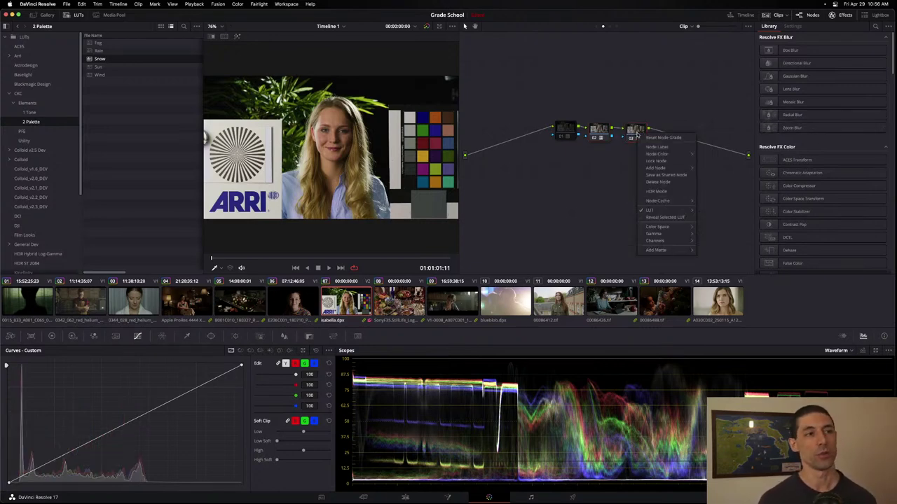
{"action": "left_click", "coordinate": [674, 218]}
{"action": "right_click", "coordinate": [642, 135]}
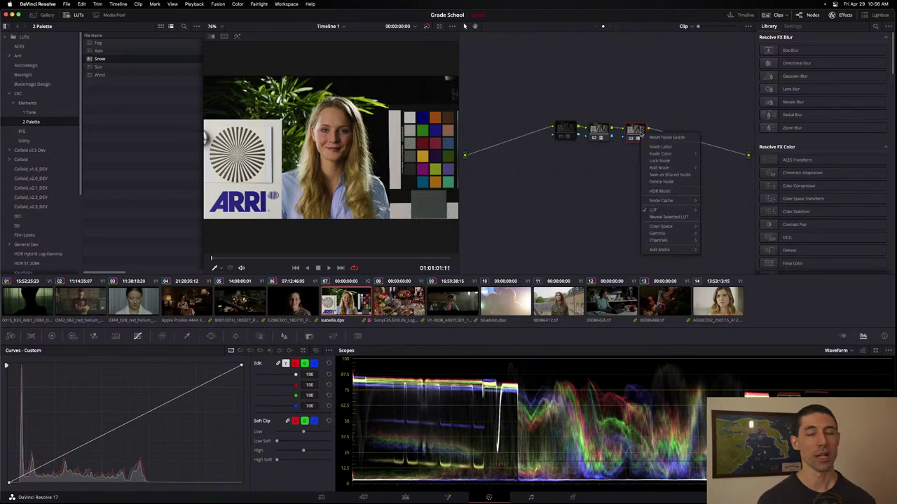
{"action": "left_click", "coordinate": [666, 209]}
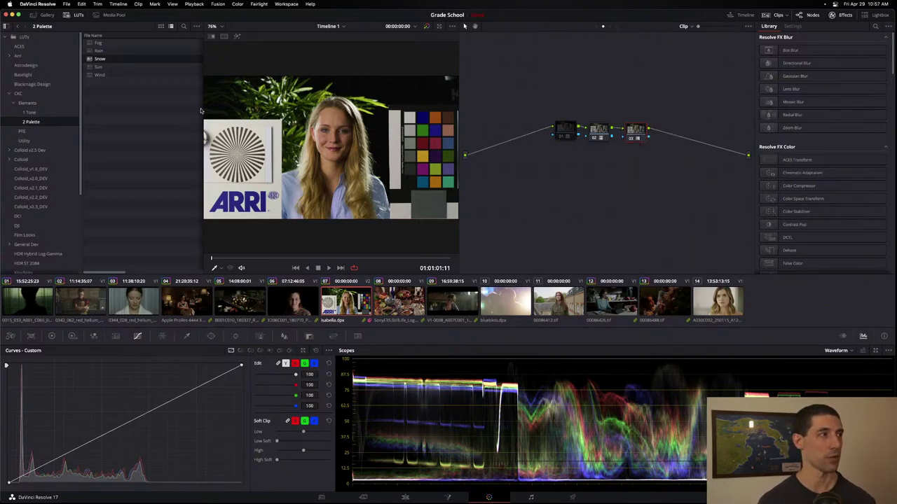
Reveal the Snow LUT in Finder and open Snow.cube in Sublime Text.
{"action": "right_click", "coordinate": [117, 60]}
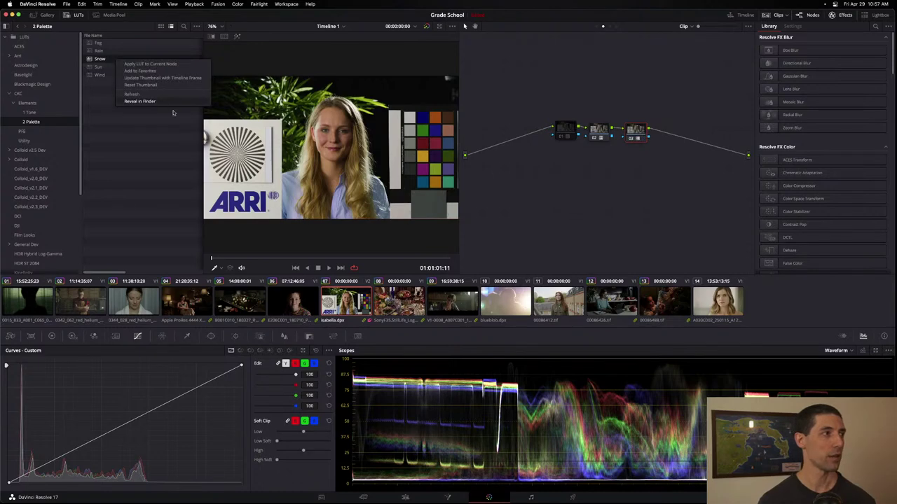
{"action": "left_click", "coordinate": [140, 101]}
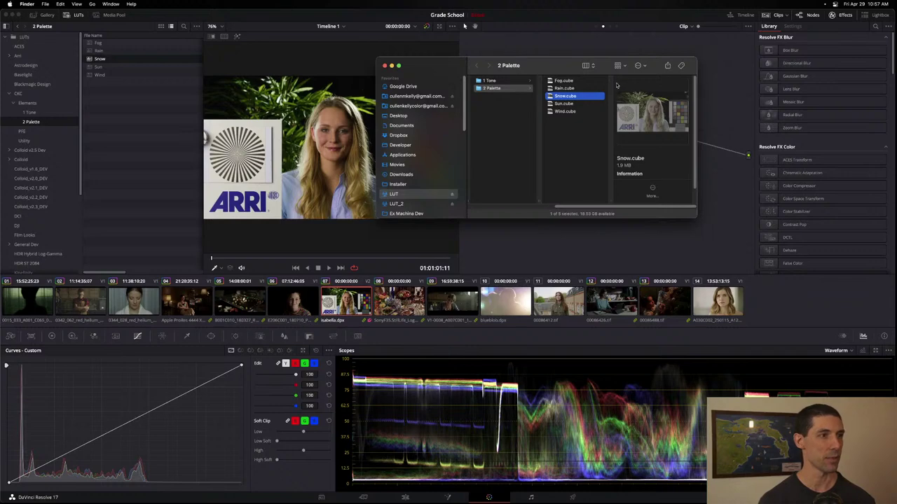
{"action": "right_click", "coordinate": [554, 98]}
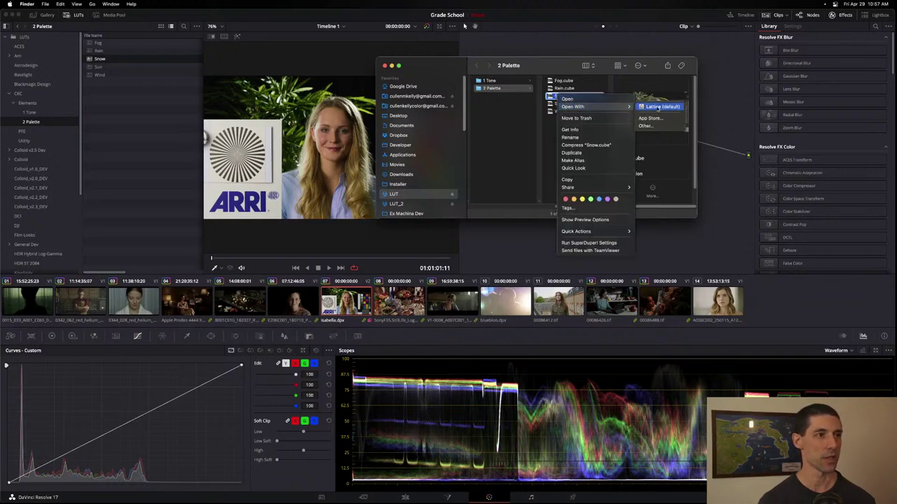
{"action": "left_click", "coordinate": [552, 96]}
{"action": "left_click", "coordinate": [597, 112]}
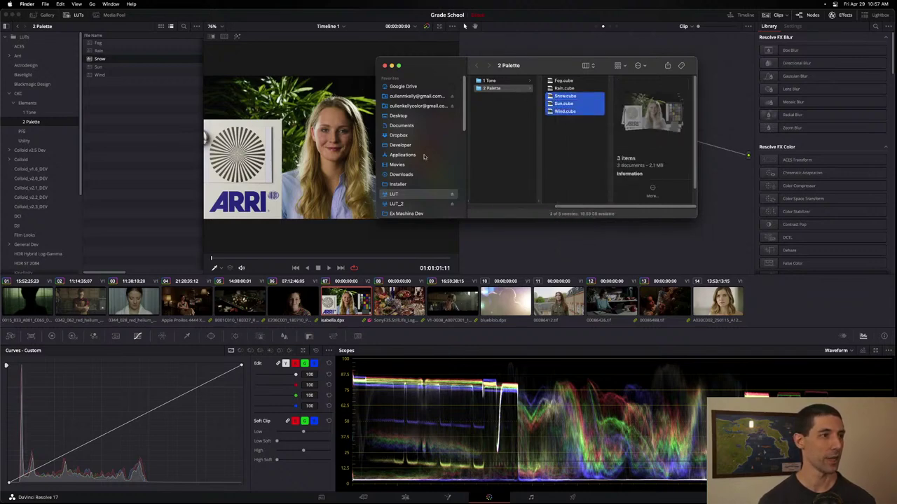
{"action": "left_click", "coordinate": [591, 103]}
{"action": "left_click", "coordinate": [587, 96]}
{"action": "left_click_drag", "start_coordinate": [587, 96], "coordinate": [13, 279]}
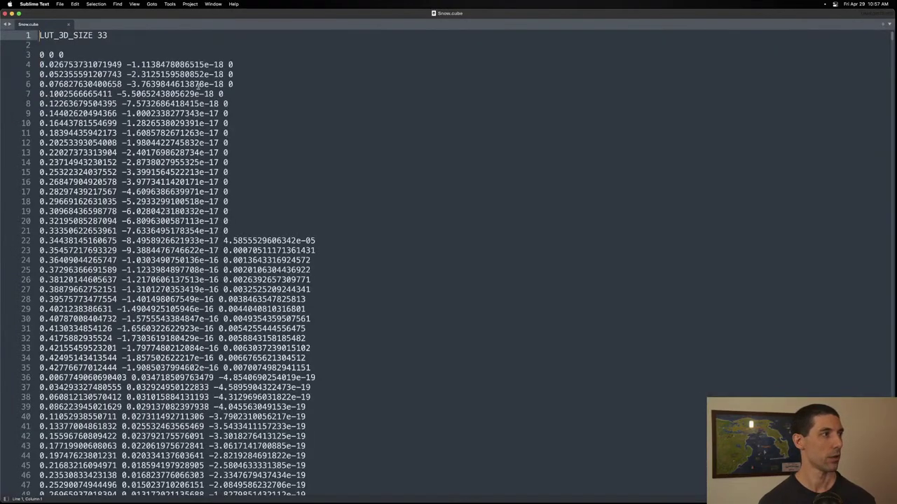
Look through the values in Snow.cube down to the end of the file and return to its first line.
{"action": "scroll", "coordinate": [94, 163], "scroll_direction": "down", "scroll_amount": 15}
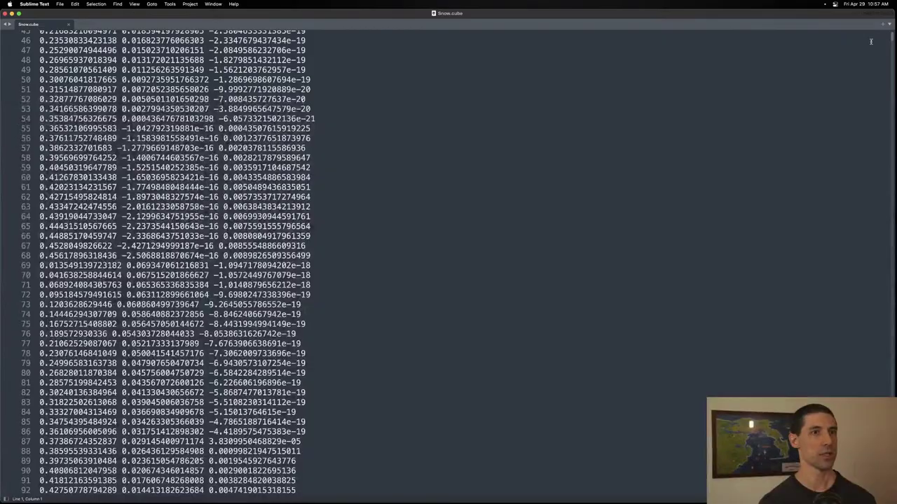
{"action": "scroll", "coordinate": [175, 266], "scroll_direction": "down", "scroll_amount": 20}
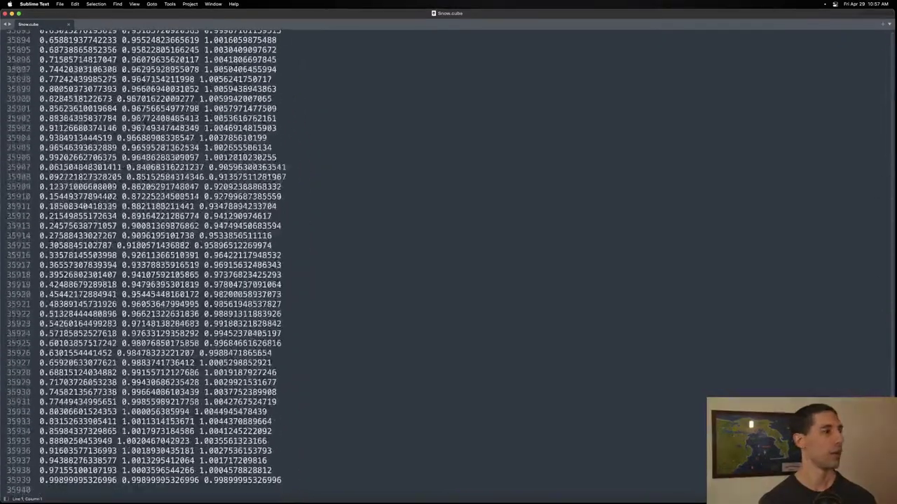
{"action": "key", "text": "super+Up"}
Switch back to Finder and open Fog.cube from the 2 Palette folder in Sublime Text.
{"action": "key", "text": "super+Tab"}
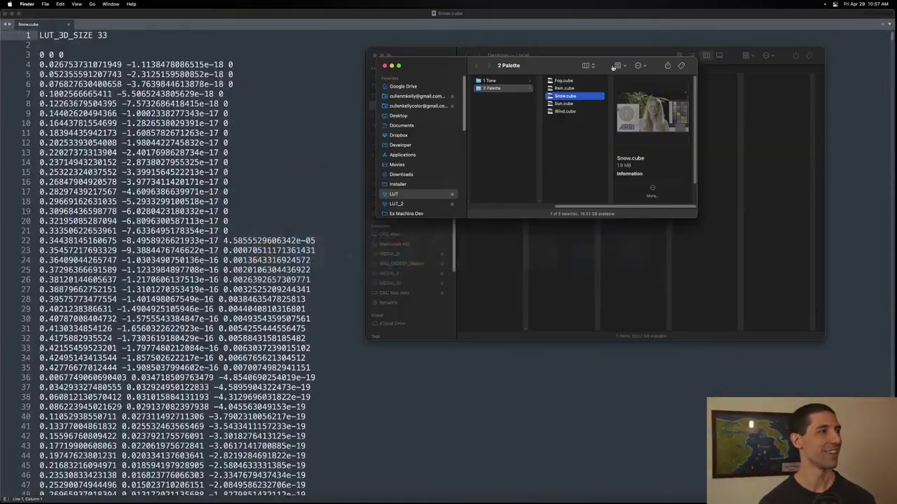
{"action": "left_click", "coordinate": [570, 89]}
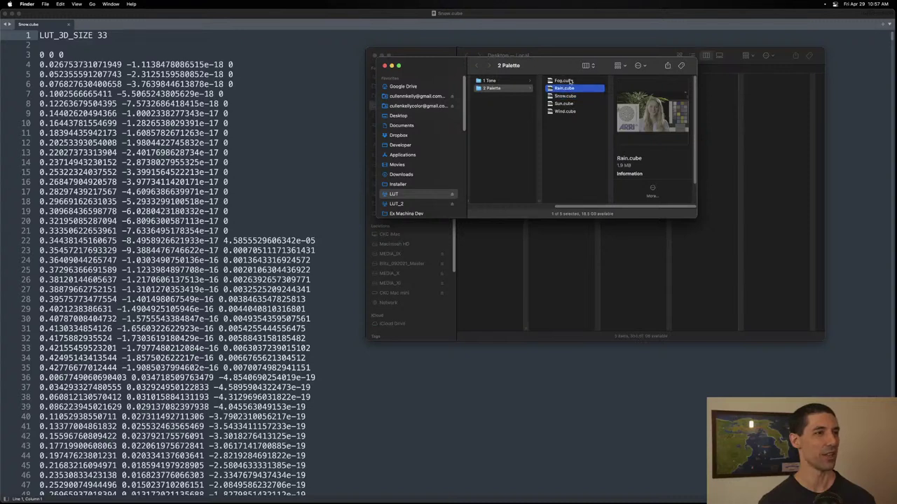
{"action": "left_click", "coordinate": [569, 81]}
{"action": "right_click", "coordinate": [571, 80]}
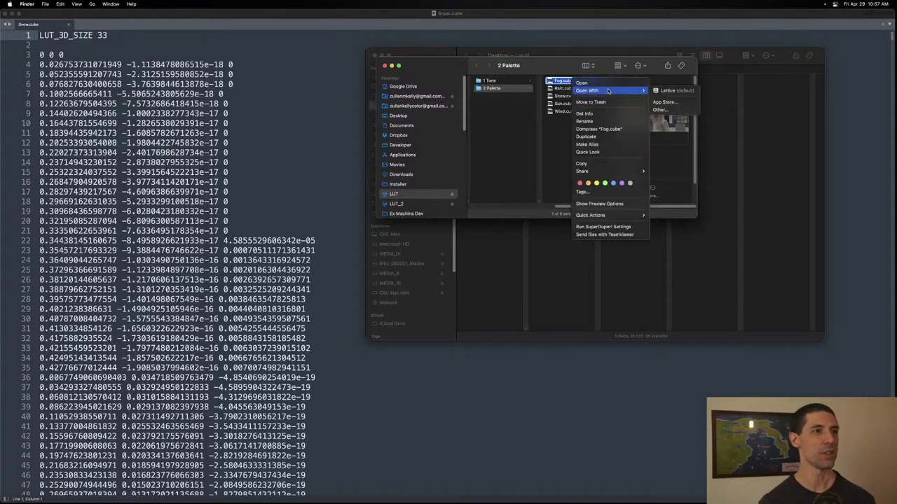
{"action": "left_click", "coordinate": [564, 85]}
{"action": "left_click_drag", "start_coordinate": [565, 85], "coordinate": [12, 293]}
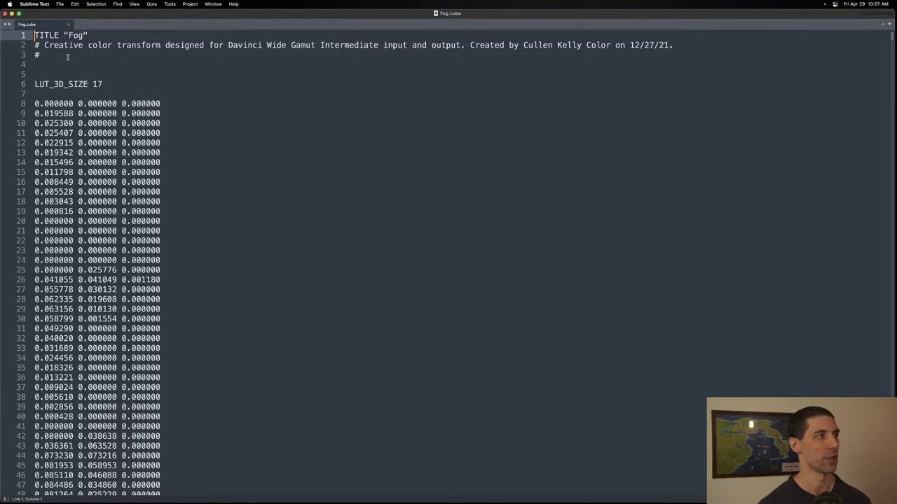
Examine the title and comment lines of Fog.cube, highlighting the Davinci Wide Gamut Intermediate input and output description.
{"action": "left_click_drag", "start_coordinate": [66, 56], "coordinate": [31, 33]}
{"action": "left_click", "coordinate": [109, 36]}
{"action": "left_click_drag", "start_coordinate": [98, 44], "coordinate": [313, 44]}
{"action": "left_click", "coordinate": [240, 65]}
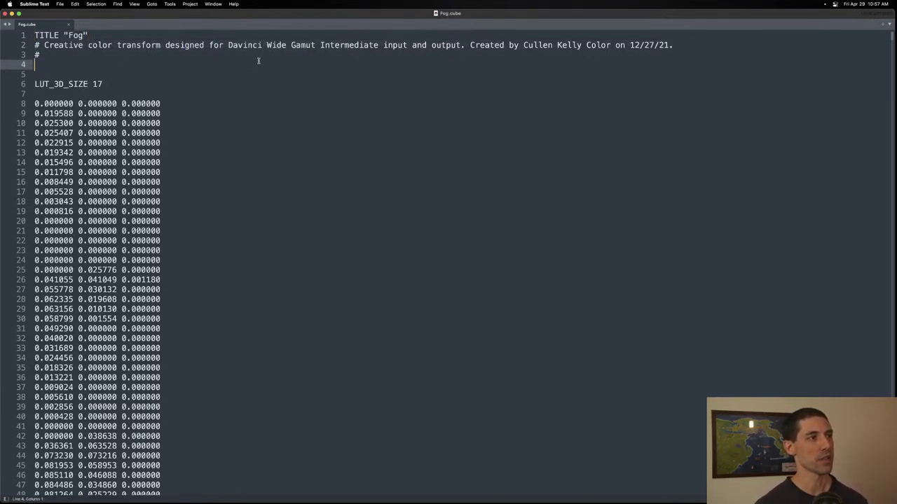
{"action": "left_click_drag", "start_coordinate": [228, 45], "coordinate": [384, 45]}
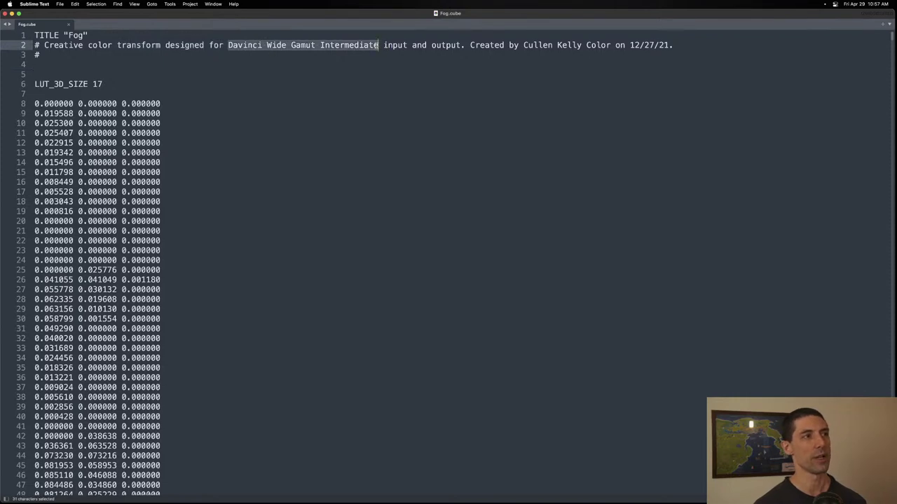
{"action": "left_click", "coordinate": [401, 45]}
{"action": "left_click", "coordinate": [456, 45]}
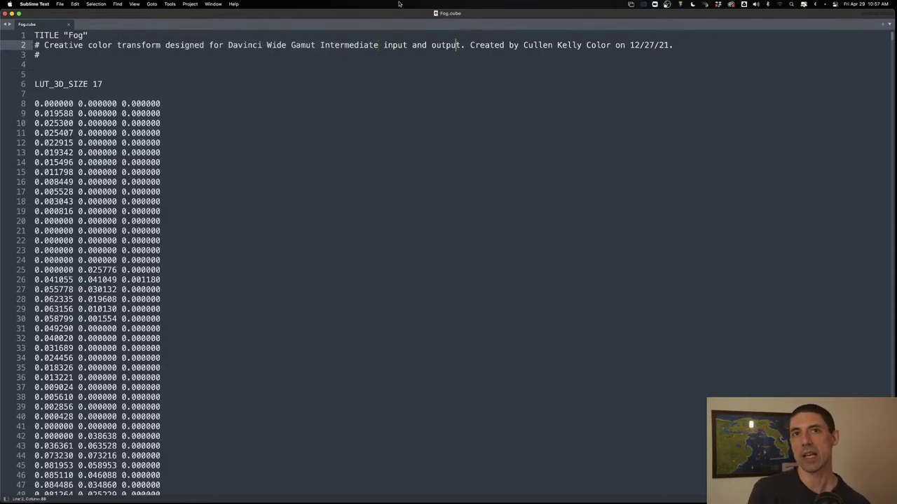
Close the open LUT files, discarding the changes to 3pt Ident.cube, and switch back to DaVinci Resolve.
{"action": "key", "text": "super+w"}
{"action": "key", "text": "super+w"}
{"action": "key", "text": "super+w"}
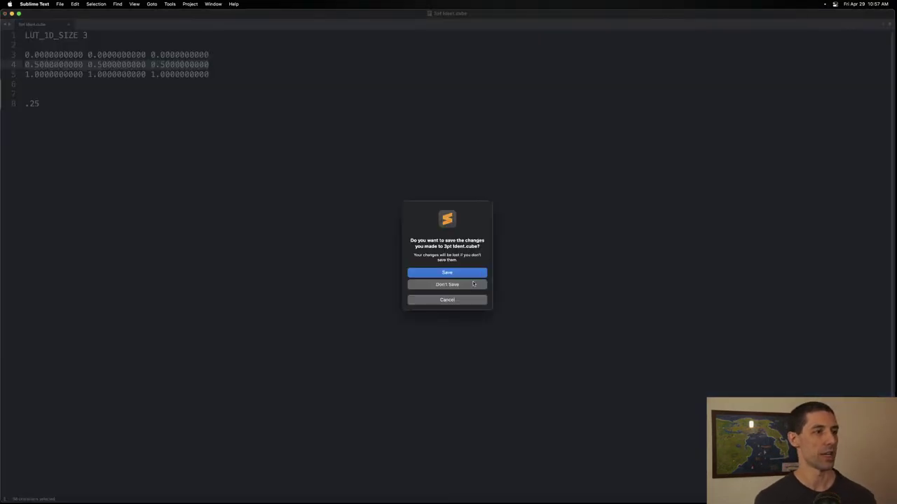
{"action": "left_click", "coordinate": [476, 284]}
{"action": "key", "text": "super+Tab"}
{"action": "key", "text": "super+Tab"}
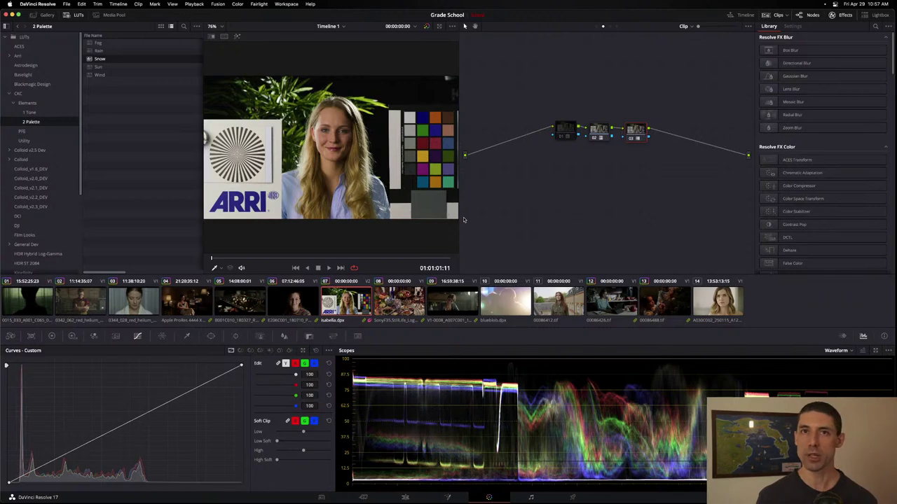
Browse the Arri and Film Looks LUT folders and add a fourth node after the third one.
{"action": "left_click", "coordinate": [19, 56]}
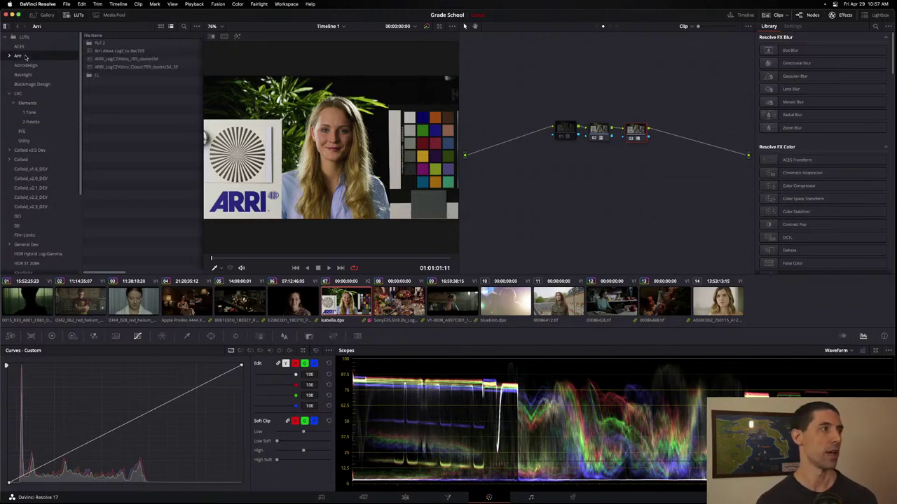
{"action": "left_click", "coordinate": [117, 51]}
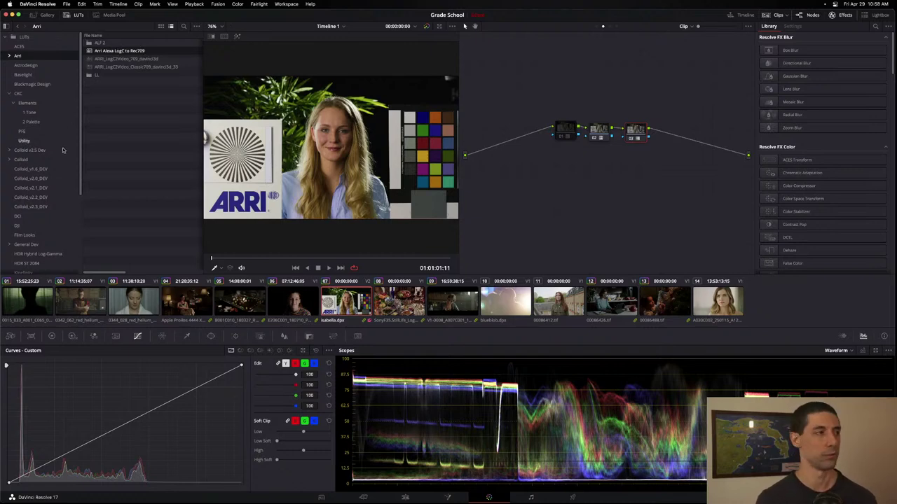
{"action": "left_click", "coordinate": [49, 235]}
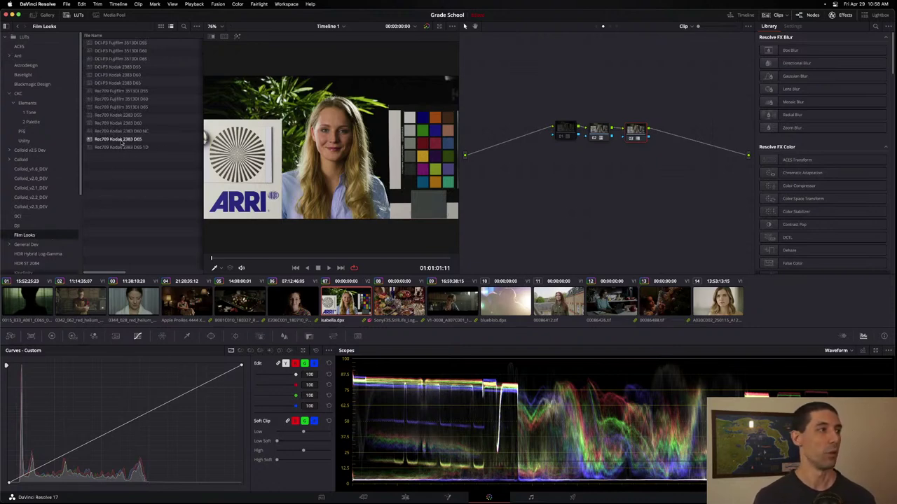
{"action": "left_click_drag", "start_coordinate": [124, 148], "coordinate": [665, 133]}
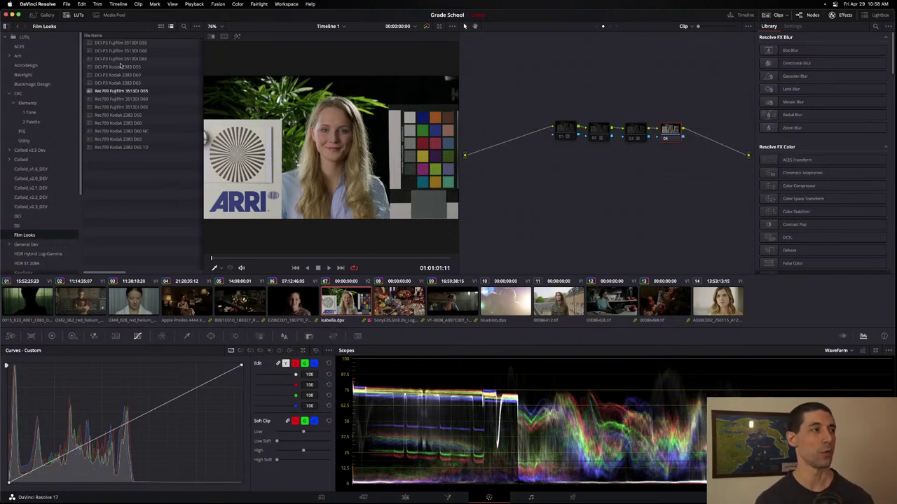
Apply the 2383_DWG_to_DWG_v2 LUT from the PFE folder to the fourth node, comparing it with 2383_DWG_to_DWG.
{"action": "left_click", "coordinate": [22, 131]}
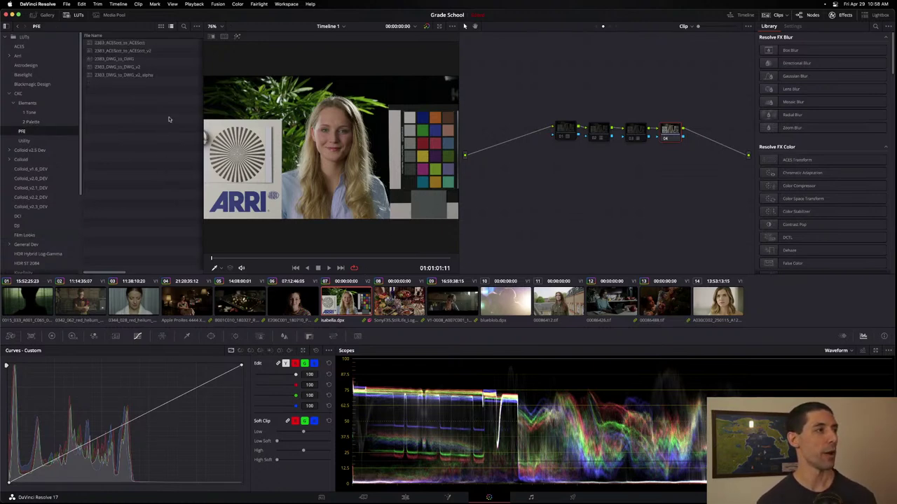
{"action": "left_click", "coordinate": [100, 67]}
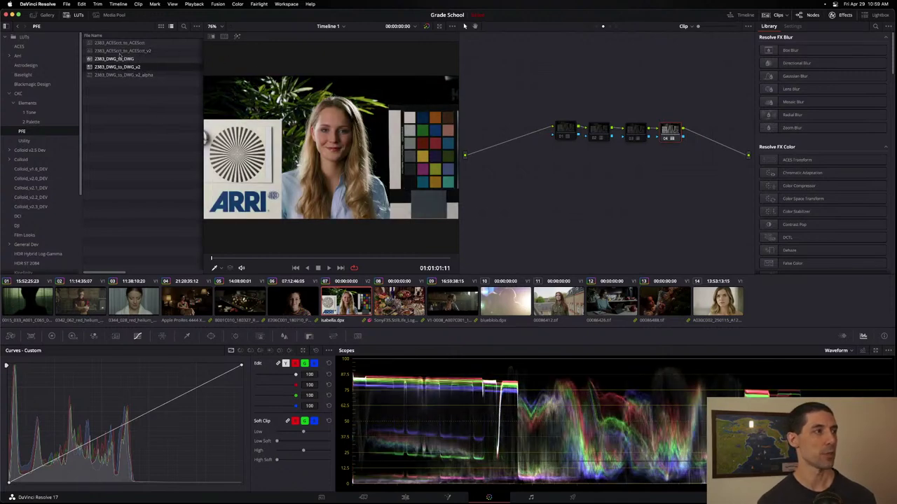
{"action": "left_click", "coordinate": [135, 60]}
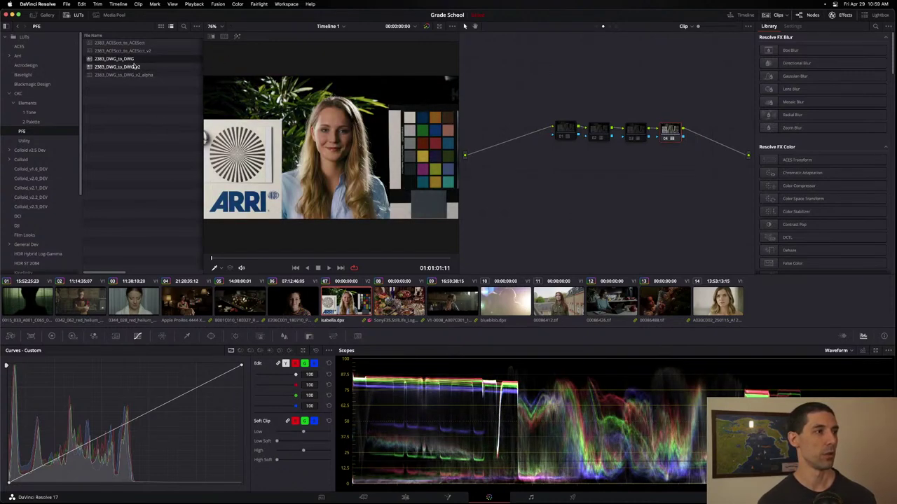
{"action": "left_click", "coordinate": [137, 67]}
{"action": "left_click", "coordinate": [138, 61]}
{"action": "left_click", "coordinate": [139, 67]}
Show the scopes in a floating window and compare 2383_DWG_to_DWG and 2383_DWG_to_DWG_v2 on them.
{"action": "key", "text": "ctrl+shift+w"}
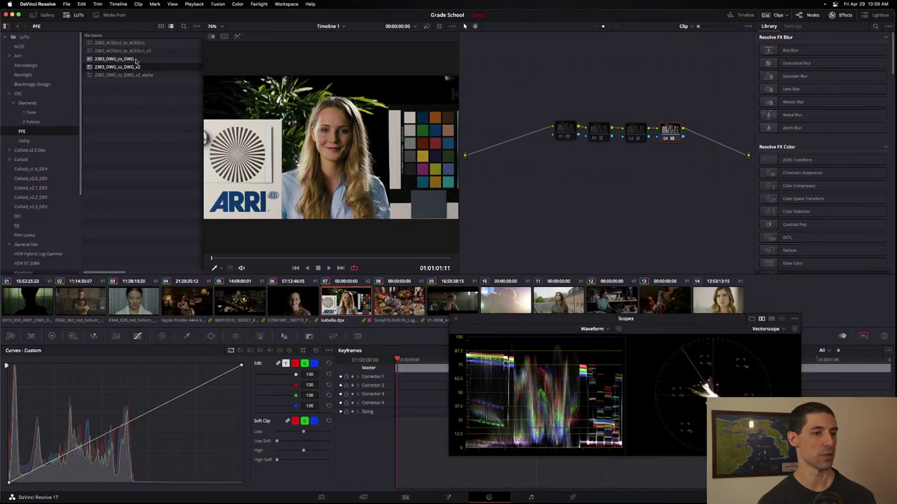
{"action": "left_click", "coordinate": [131, 60]}
{"action": "left_click", "coordinate": [137, 67]}
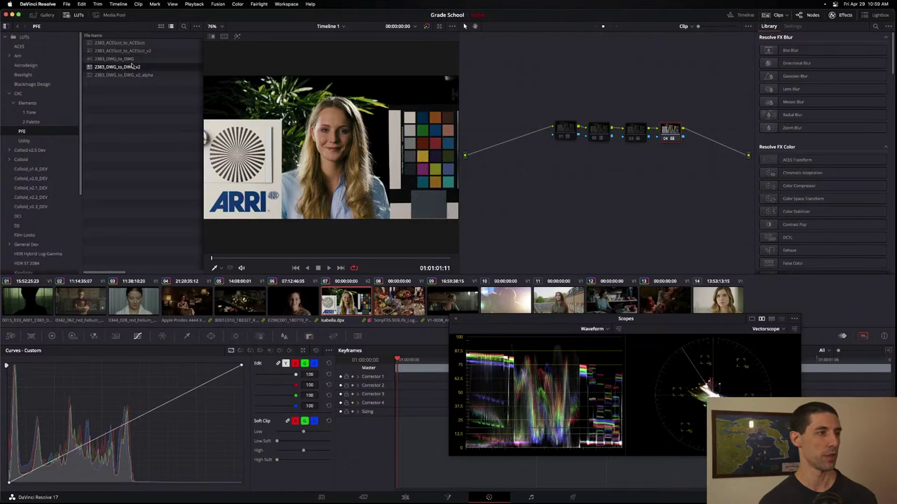
{"action": "left_click", "coordinate": [139, 60]}
{"action": "left_click", "coordinate": [138, 66]}
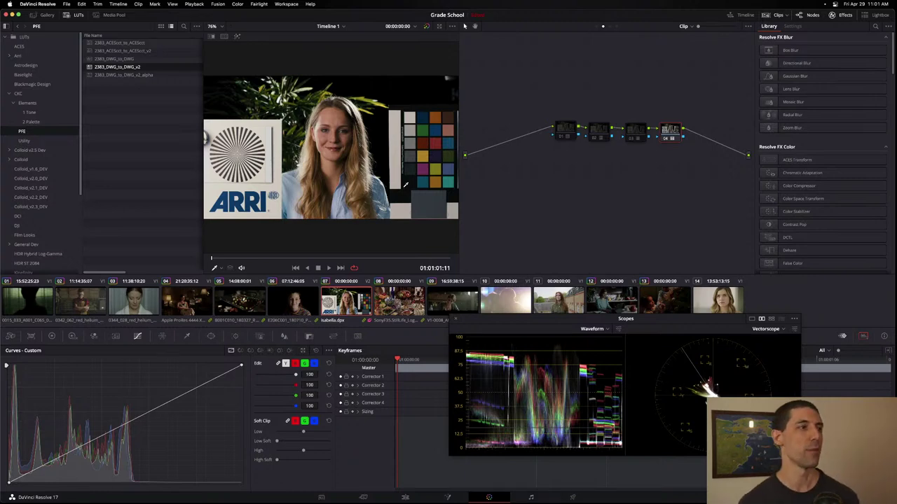
Reveal the 2383_DWG_to_DWG_v2 LUT in Finder.
{"action": "mouse_move", "coordinate": [213, 261]}
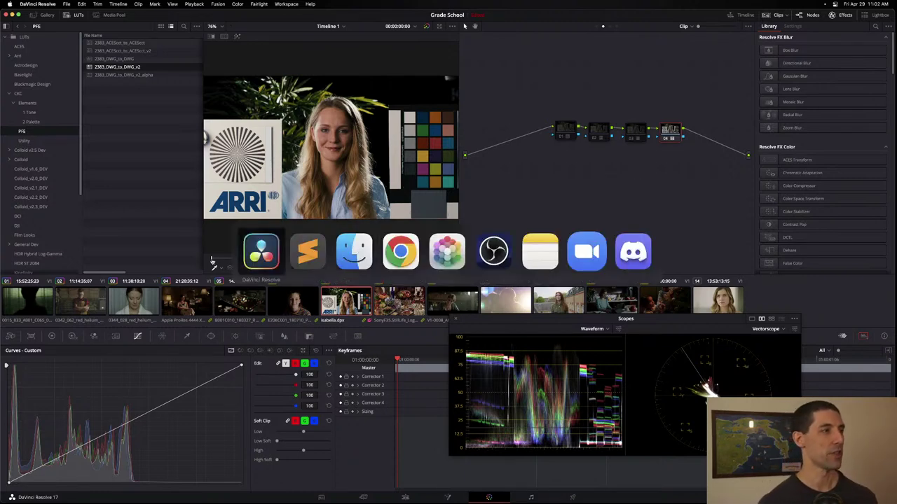
{"action": "right_click", "coordinate": [146, 68]}
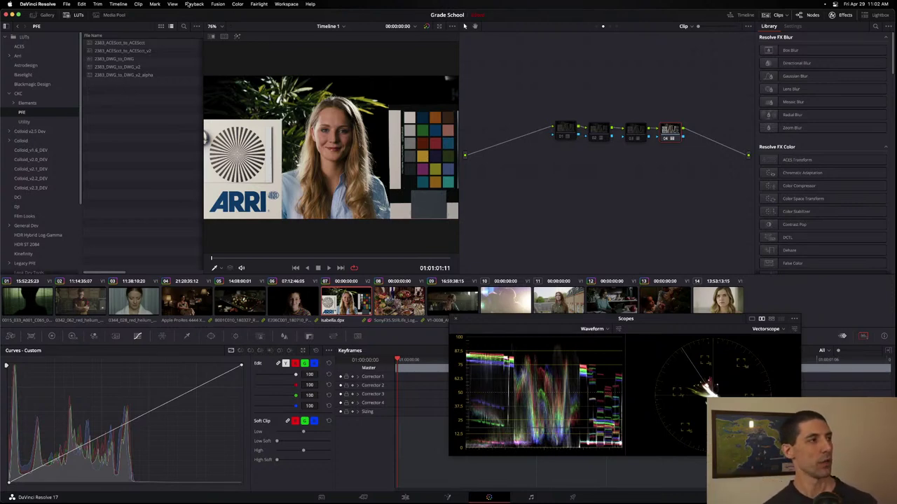
{"action": "right_click", "coordinate": [138, 67]}
{"action": "left_click", "coordinate": [189, 108]}
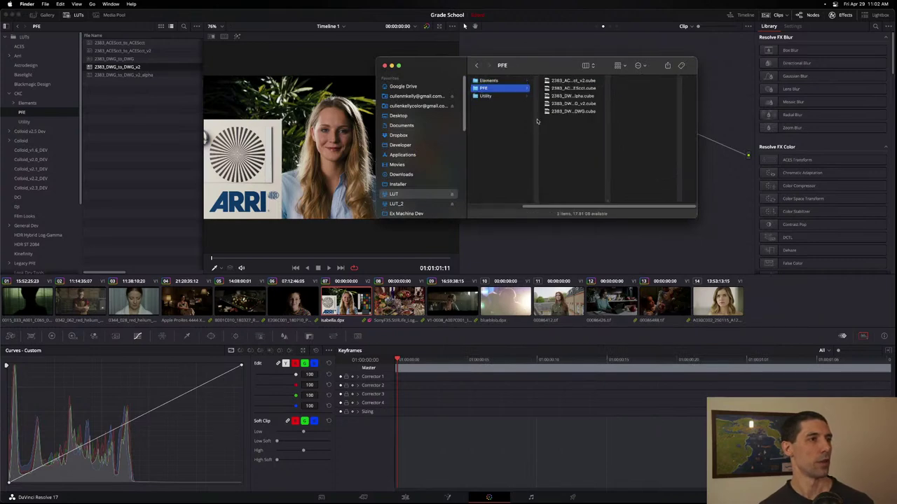
Open 2383_DWG_to_DWG_v2.cube in Lattice and view its curves.
{"action": "left_click", "coordinate": [551, 104]}
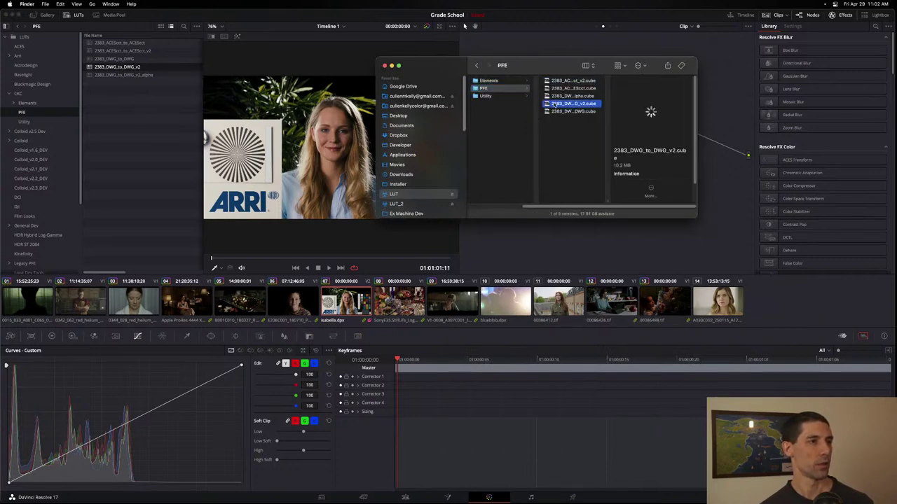
{"action": "double_click", "coordinate": [550, 104]}
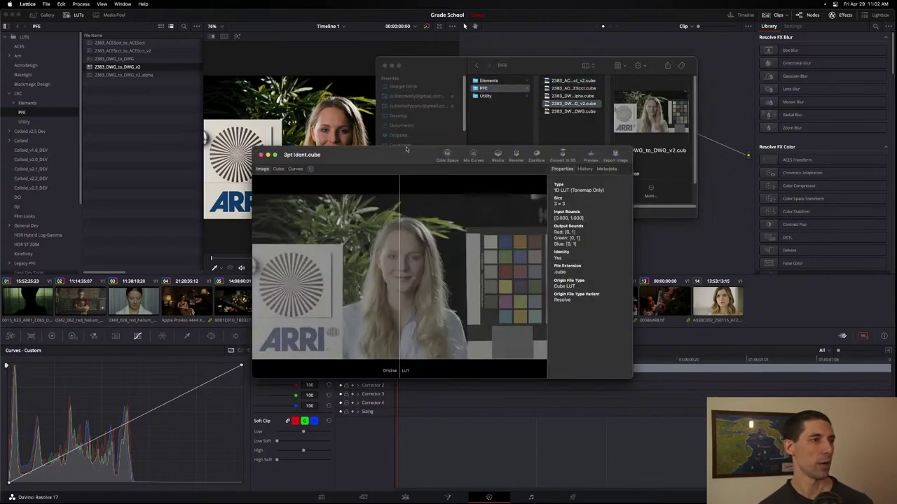
{"action": "left_click", "coordinate": [310, 176]}
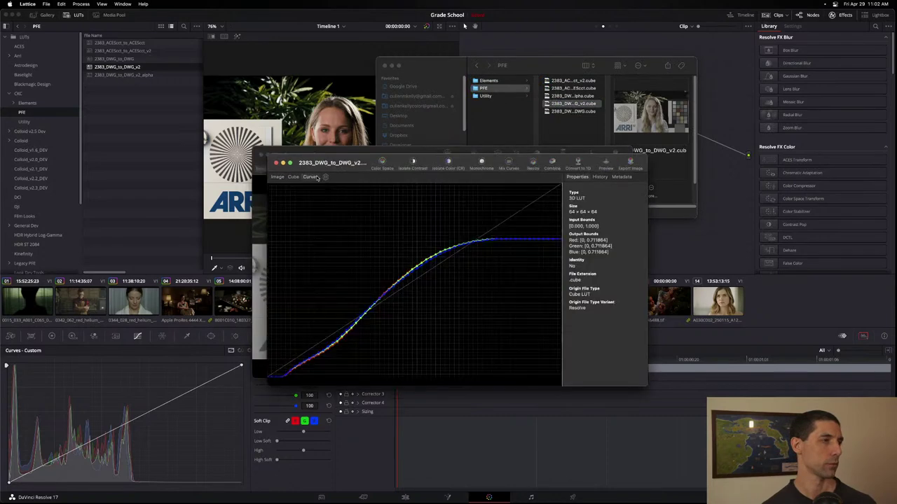
{"action": "mouse_move", "coordinate": [339, 162]}
{"action": "left_mouse_down"}
{"action": "mouse_move", "coordinate": [342, 127]}
{"action": "mouse_move", "coordinate": [308, 184]}
{"action": "mouse_move", "coordinate": [343, 177]}
{"action": "left_mouse_up"}
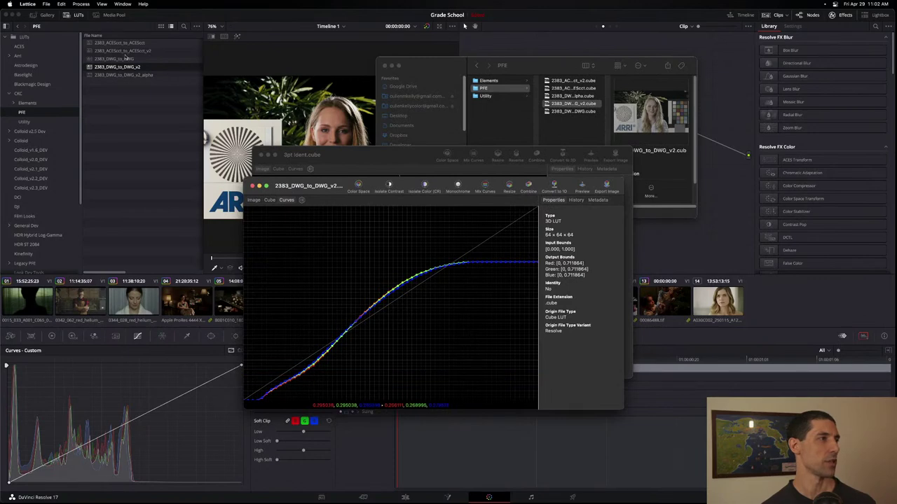
Open Summer.cube from the Elements 1 Tone folder in Lattice and view its curves.
{"action": "left_click", "coordinate": [531, 130]}
{"action": "key", "text": "Left"}
{"action": "key", "text": "Up"}
{"action": "key", "text": "Right"}
{"action": "key", "text": "Down"}
{"action": "key", "text": "Up"}
{"action": "key", "text": "Right"}
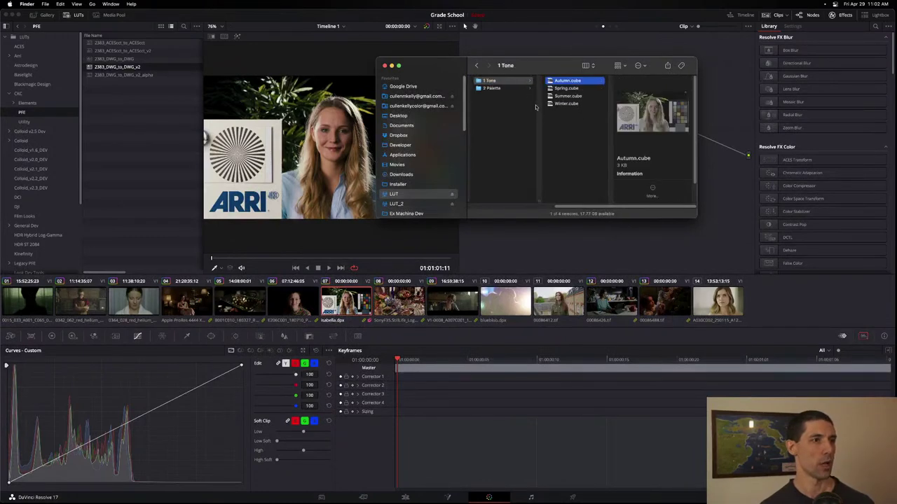
{"action": "key", "text": "Down"}
{"action": "key", "text": "Down"}
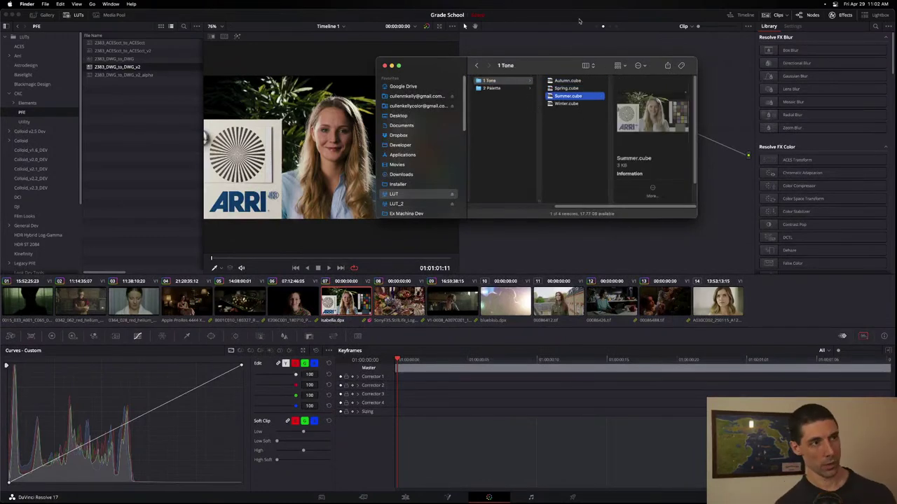
{"action": "key", "text": "super+o"}
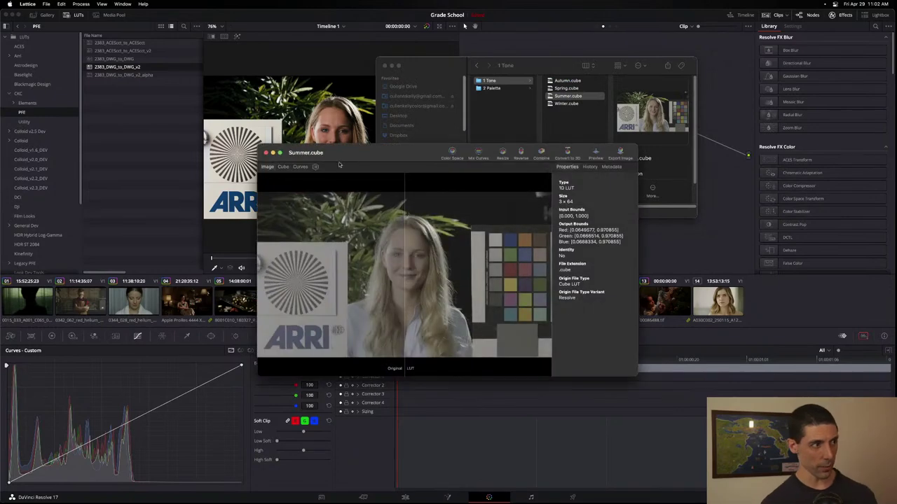
{"action": "left_click", "coordinate": [299, 167]}
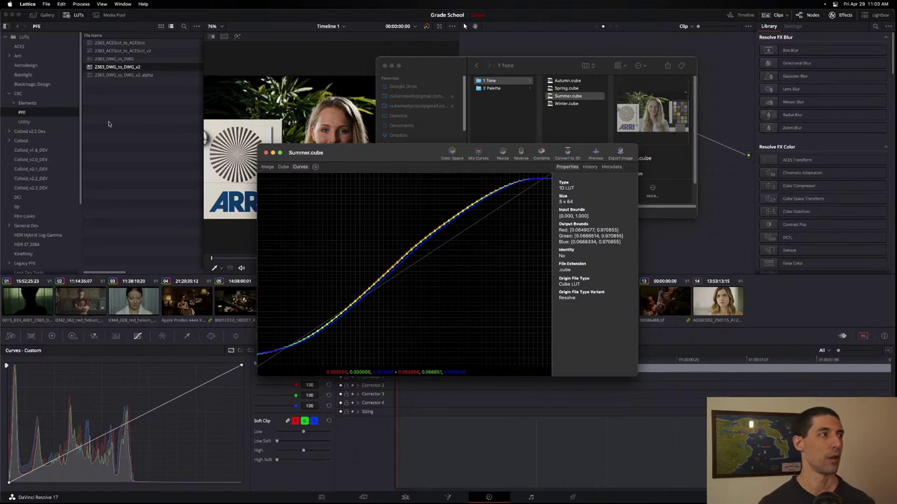
Reopen 2383_DWG_to_DWG_v2.cube from the PFE folder in Lattice and view its curves over the Summer.cube window.
{"action": "key", "text": "super+Tab"}
{"action": "key", "text": "Left"}
{"action": "key", "text": "Left"}
{"action": "key", "text": "Down"}
{"action": "key", "text": "Down"}
{"action": "key", "text": "Up"}
{"action": "key", "text": "Right"}
{"action": "key", "text": "Down"}
{"action": "key", "text": "Down"}
{"action": "key", "text": "Down"}
{"action": "key", "text": "Down"}
{"action": "key", "text": "Up"}
{"action": "key", "text": "super+Tab"}
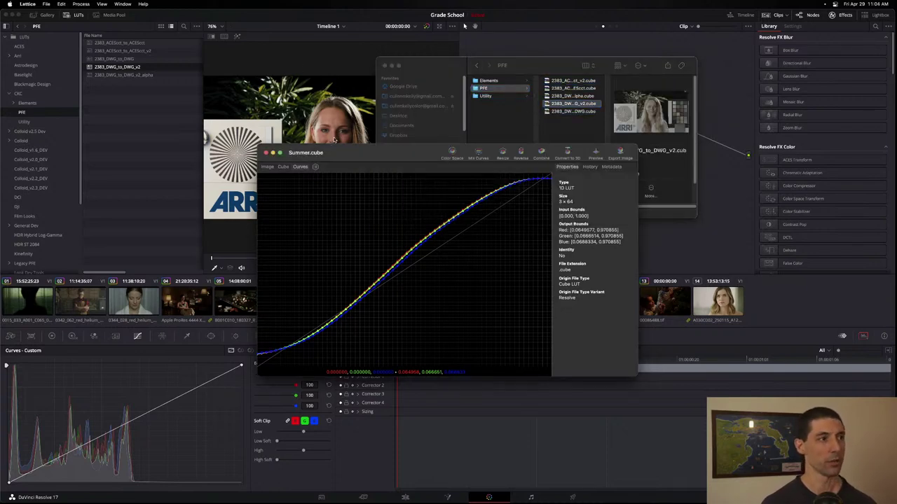
{"action": "left_click", "coordinate": [310, 177]}
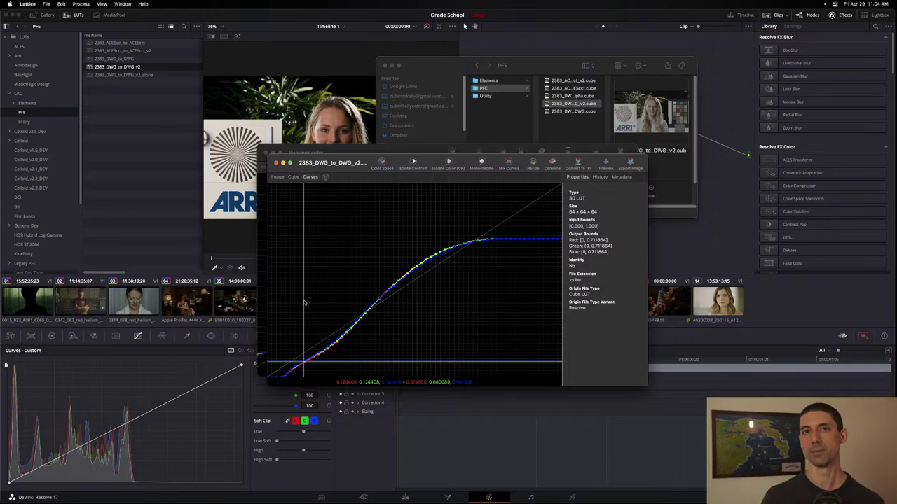
{"action": "left_click_drag", "start_coordinate": [345, 164], "coordinate": [291, 157]}
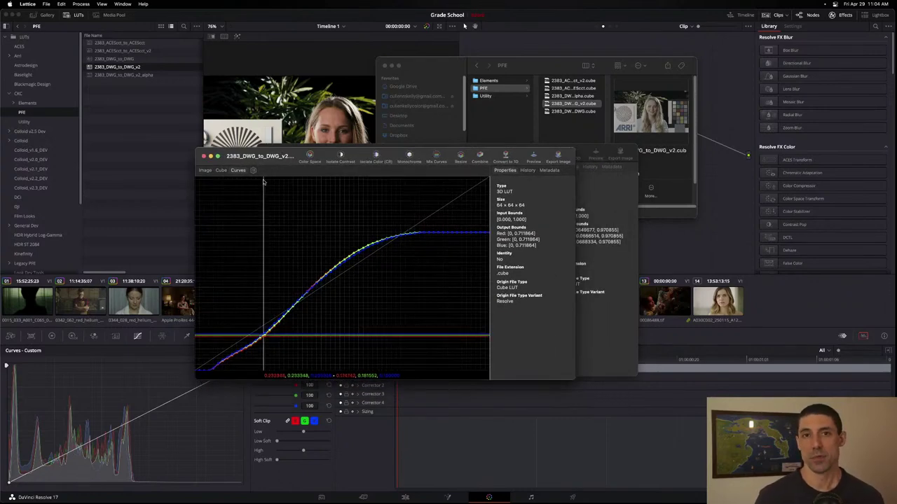
Quit Lattice and return to DaVinci Resolve.
{"action": "key", "text": "super+q"}
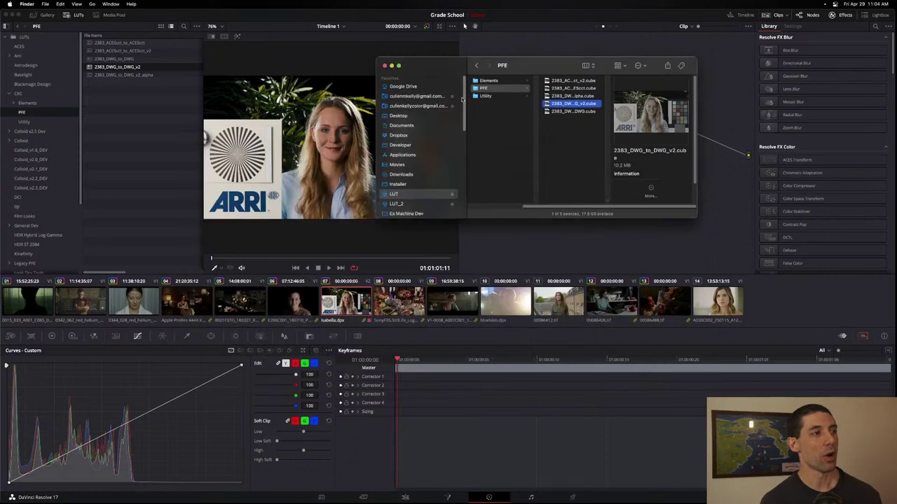
{"action": "key", "text": "super+n"}
{"action": "left_click", "coordinate": [588, 41]}
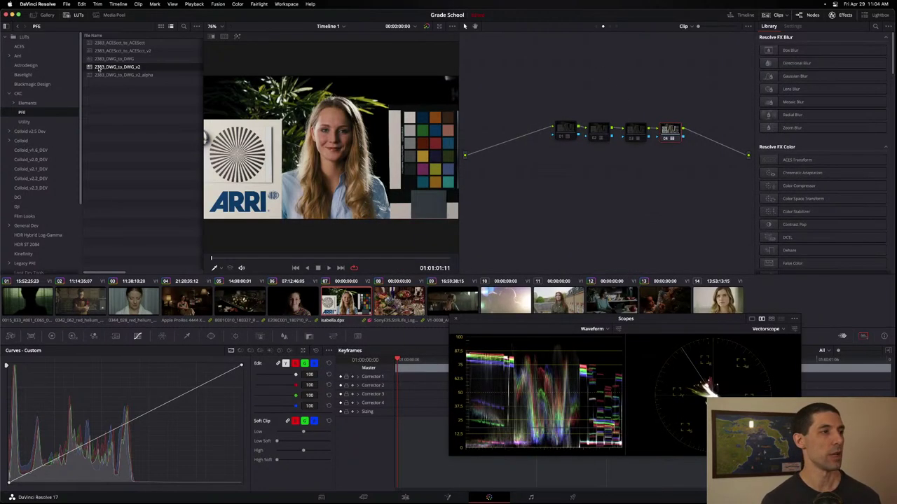
Delete the three nodes before the print film LUT node, then add a new node ahead of it and align the two.
{"action": "left_click_drag", "start_coordinate": [650, 119], "coordinate": [550, 143]}
{"action": "key", "text": "Delete"}
{"action": "key", "text": "alt+s"}
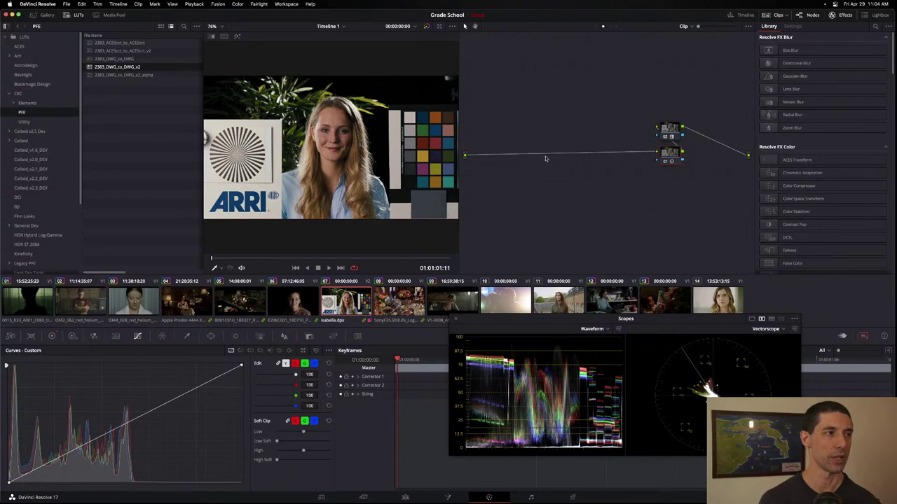
{"action": "left_click_drag", "start_coordinate": [669, 151], "coordinate": [627, 130]}
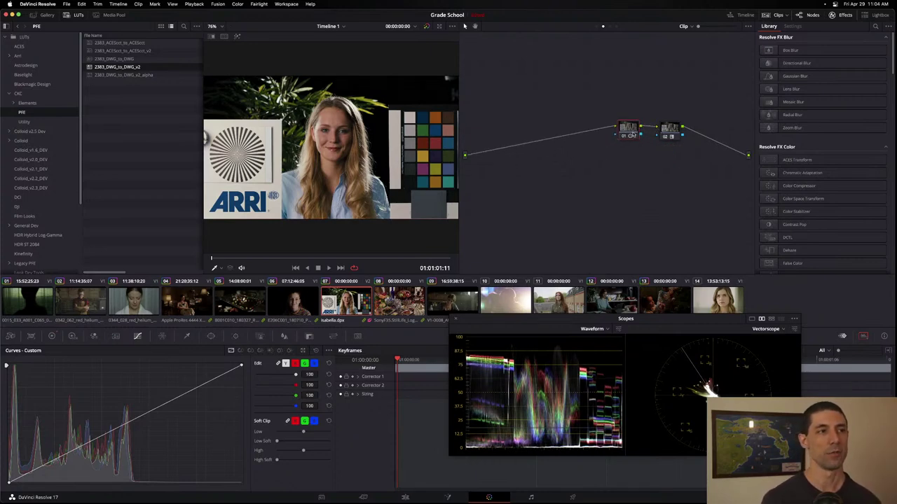
Add another node at the start of the node tree and place it near the source input.
{"action": "key", "text": "Delete"}
{"action": "key", "text": "ctrl+z"}
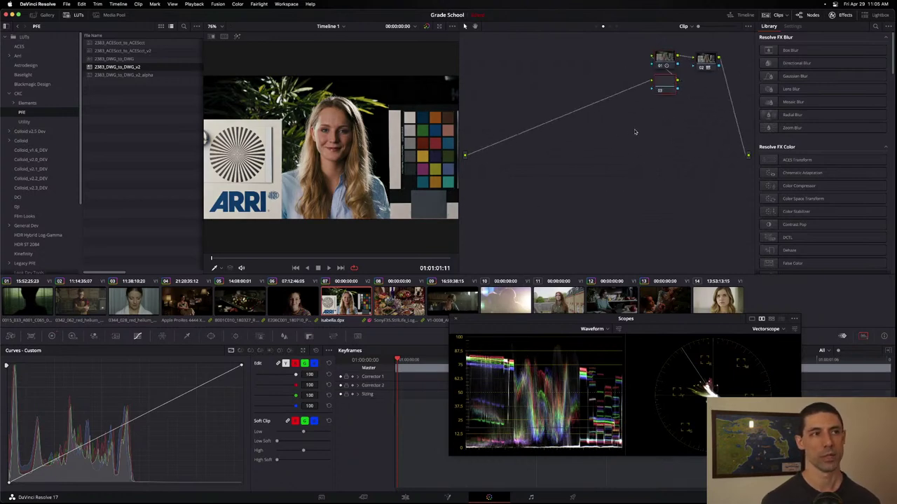
{"action": "key", "text": "shift+s"}
{"action": "left_click_drag", "start_coordinate": [467, 148], "coordinate": [490, 142]}
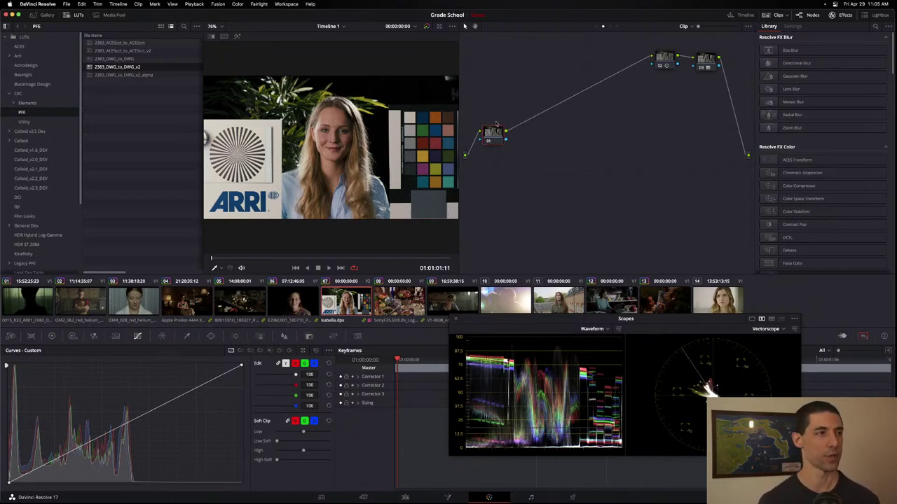
{"action": "left_click_drag", "start_coordinate": [500, 135], "coordinate": [513, 143]}
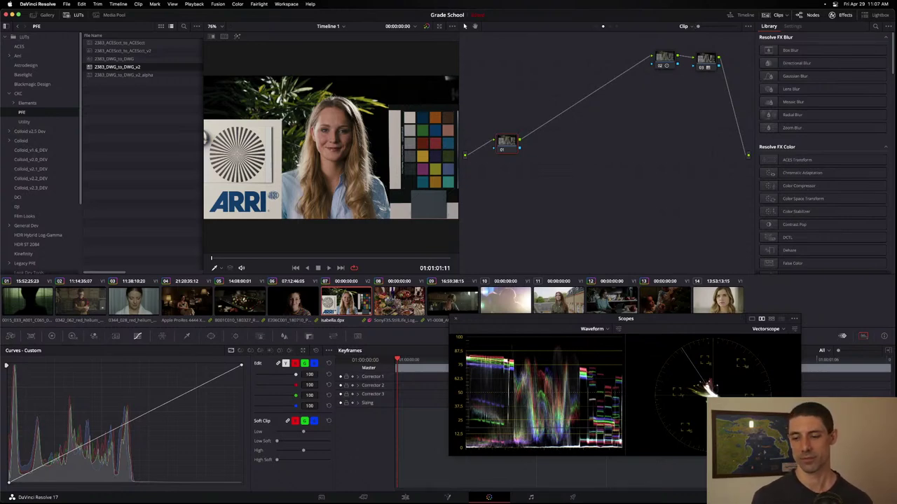
{"action": "key", "text": "super+shift+w"}
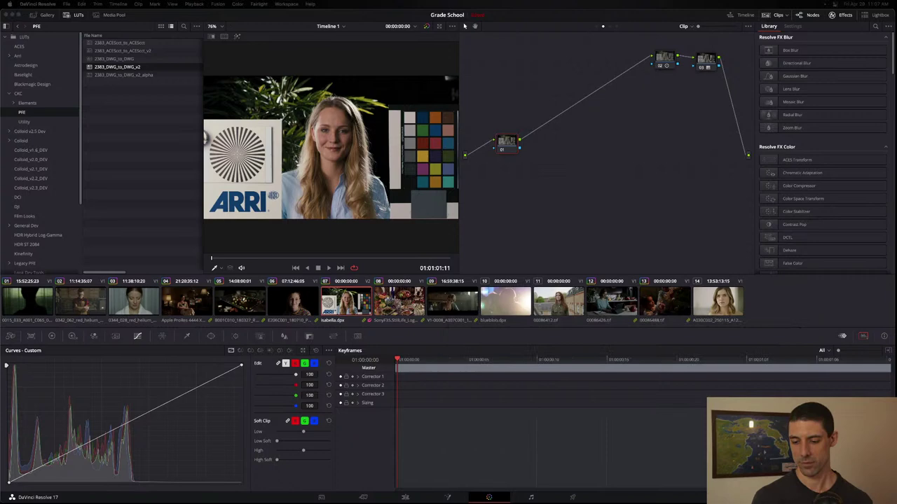